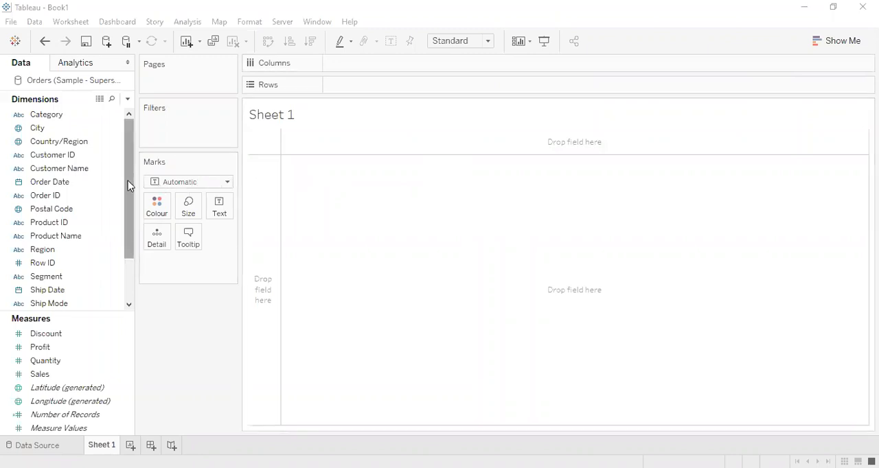
Step: Add the State dimension to Rows so the states are listed in the sheet
scroll(119, 278, "down", 2)
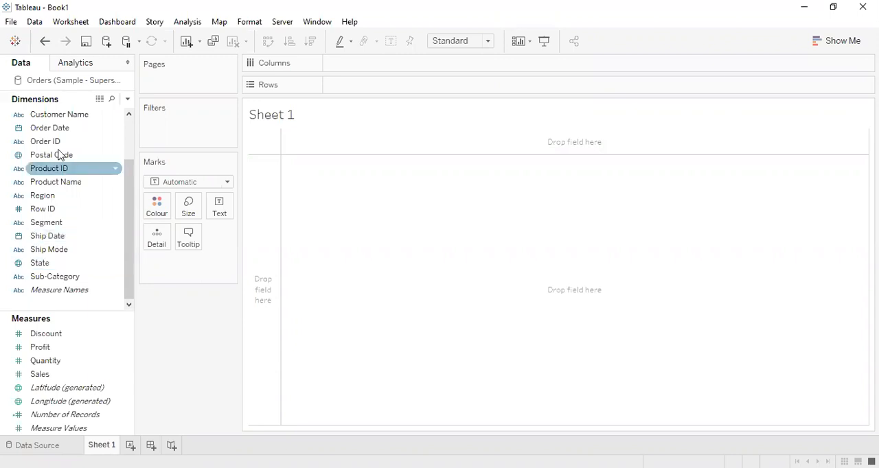
left_click_drag(131, 167, 129, 143)
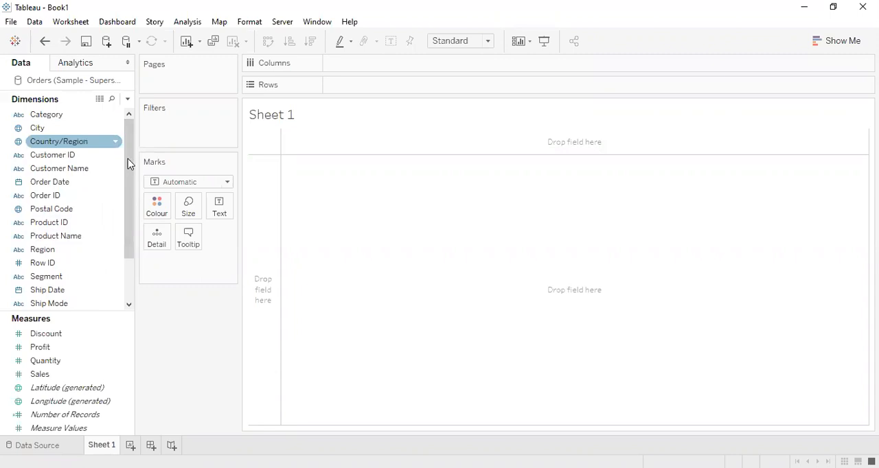
left_click_drag(128, 190, 128, 231)
double_click(71, 266)
left_click_drag(290, 103, 368, 93)
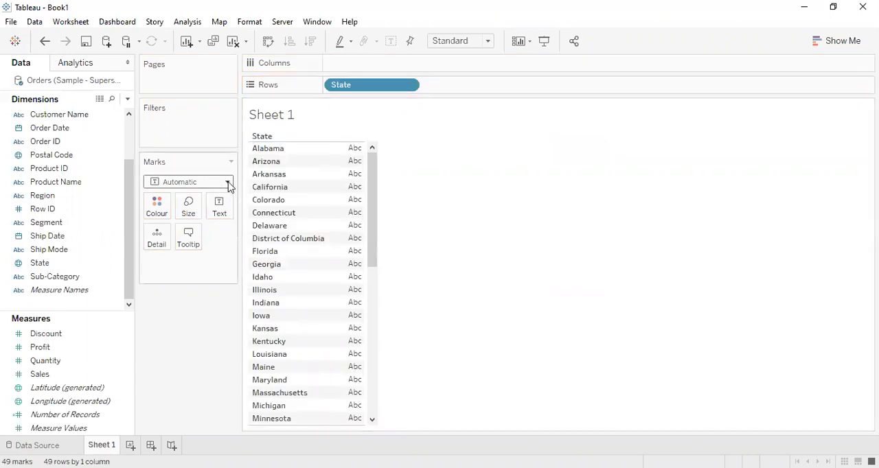
Step: Convert the State view into a symbol map using Show Me
left_click(835, 42)
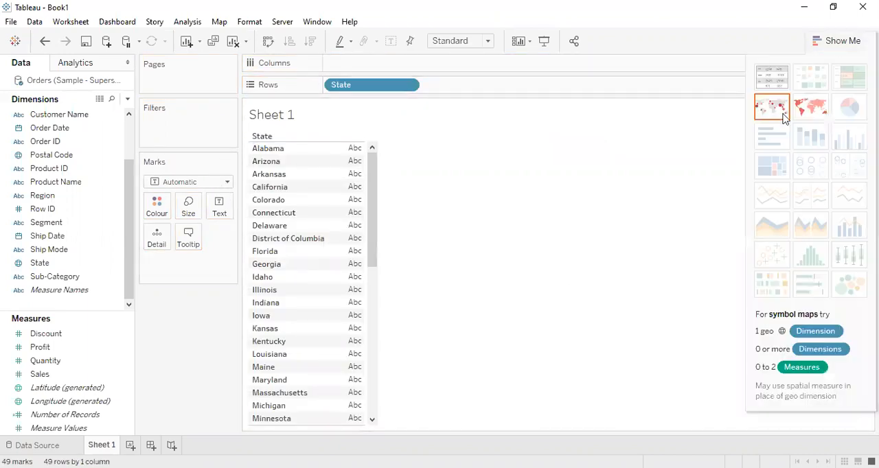
left_click(777, 111)
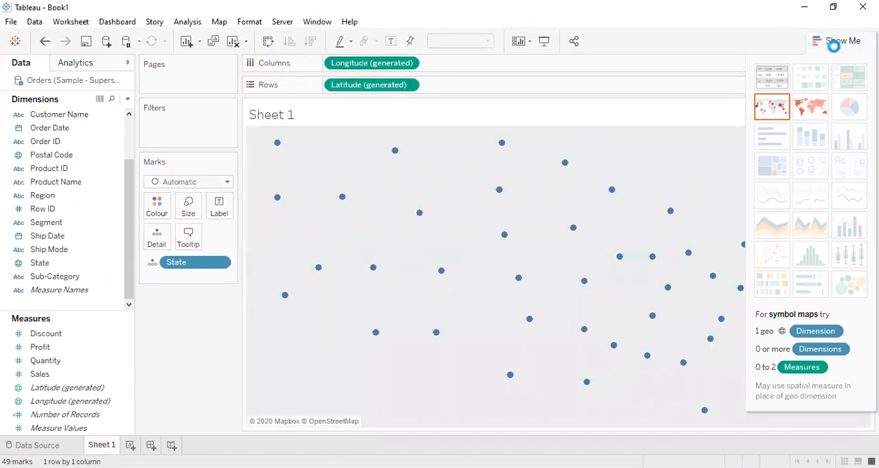
left_click(833, 45)
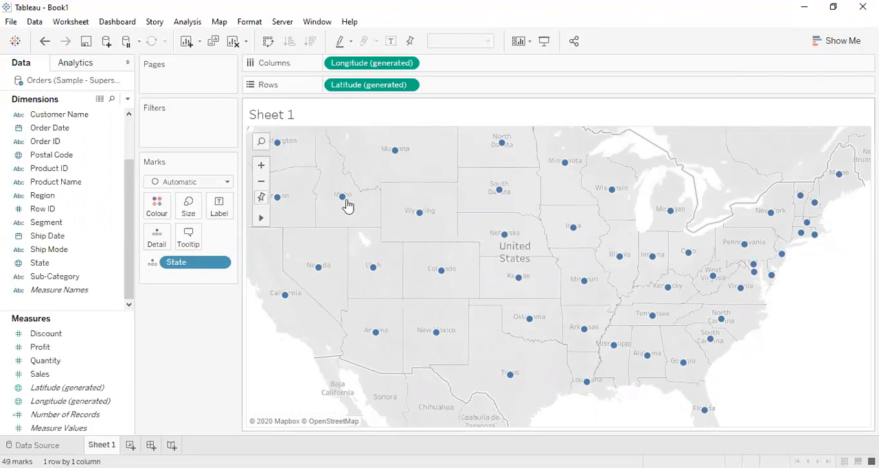
Step: Set the mark type to Map and add a second Latitude (generated) to Rows after the existing one
left_click(228, 182)
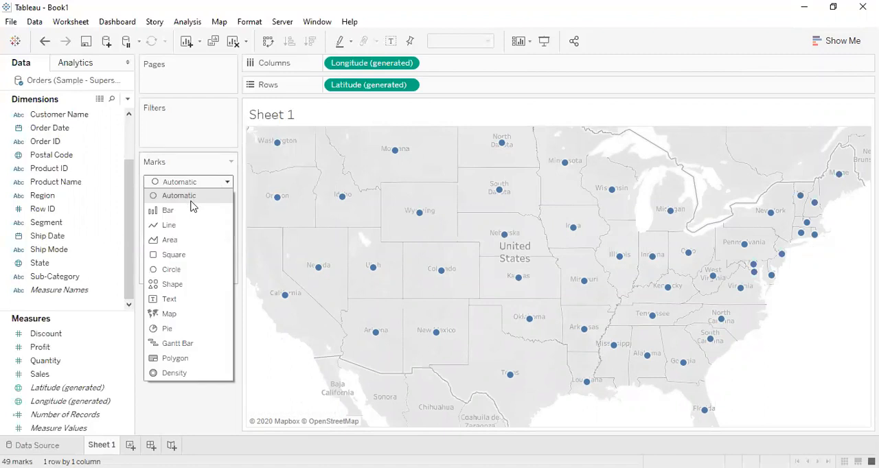
left_click(222, 180)
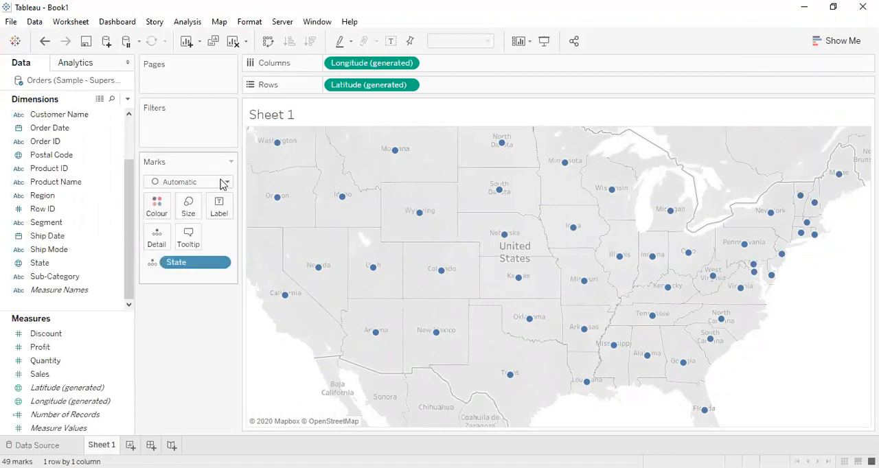
left_click(226, 182)
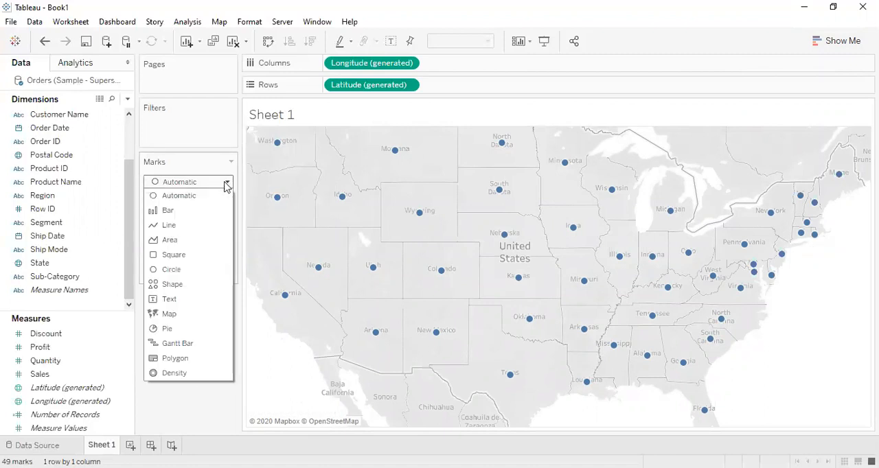
left_click(189, 315)
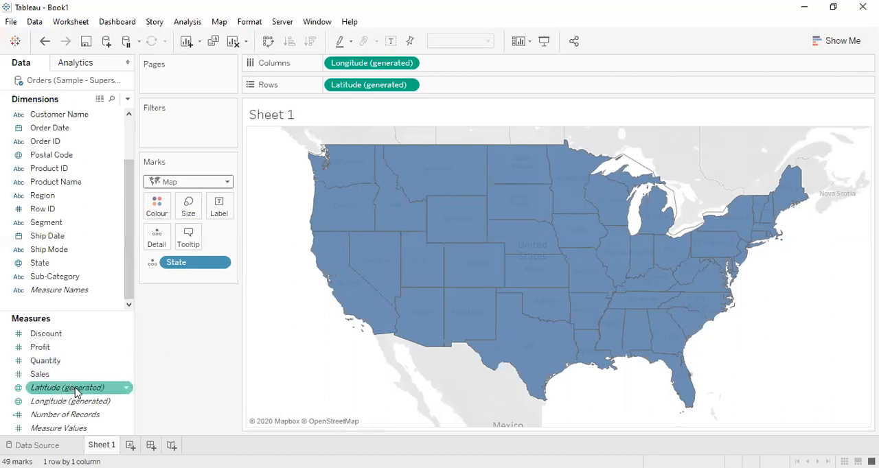
left_click_drag(75, 392, 453, 86)
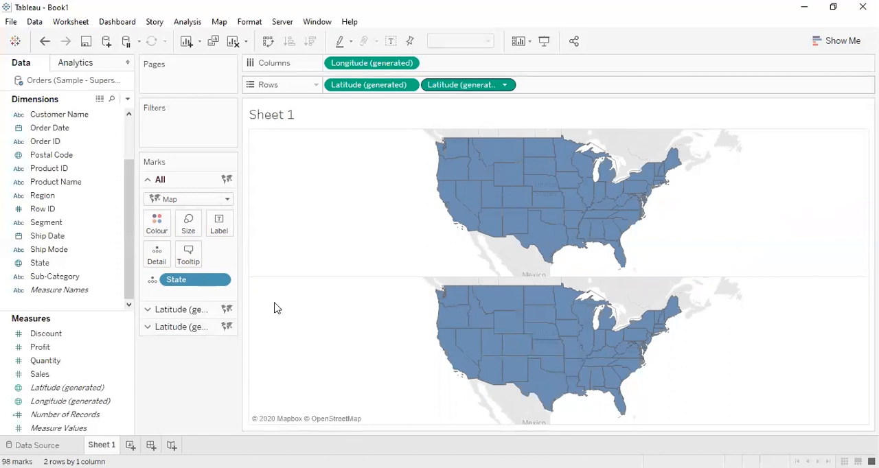
Step: Try the Bar mark type on the first Latitude (generated) map, and set it back to Map
left_click(186, 310)
left_click(206, 217)
key("Escape")
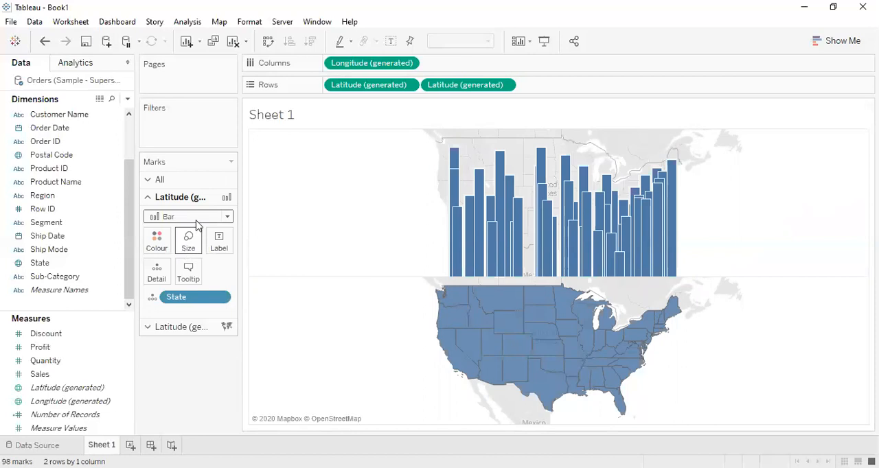
left_click(199, 221)
left_click(184, 349)
Step: Set the mark type of the second Latitude (generated) map to Pie
left_click(191, 328)
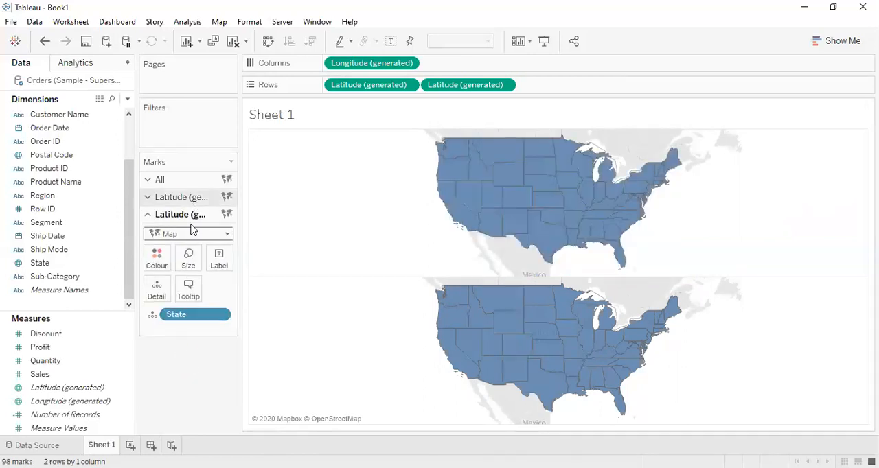
left_click(190, 233)
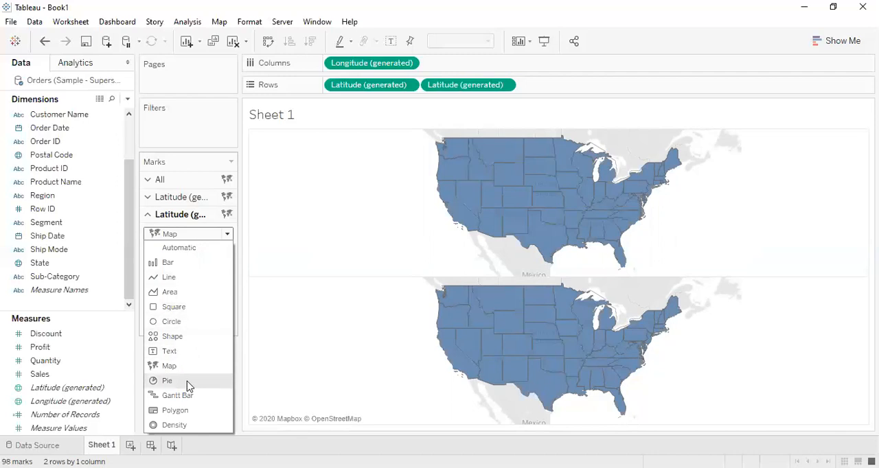
key("Escape")
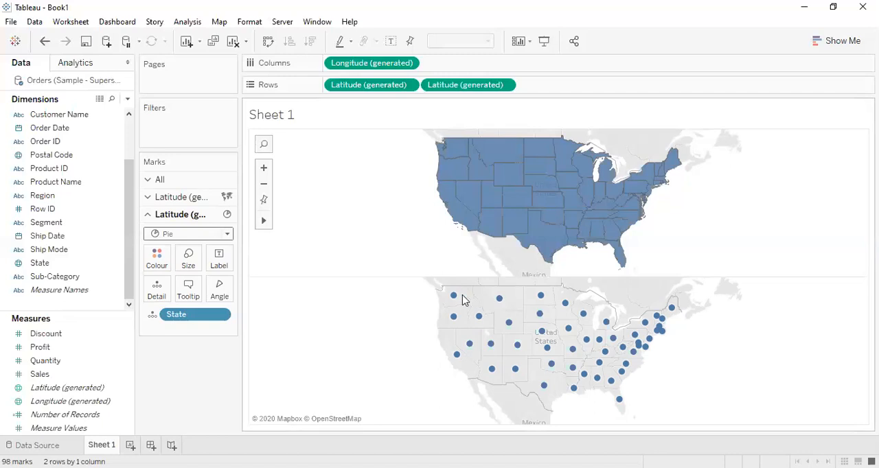
mouse_move(453, 299)
mouse_move(499, 301)
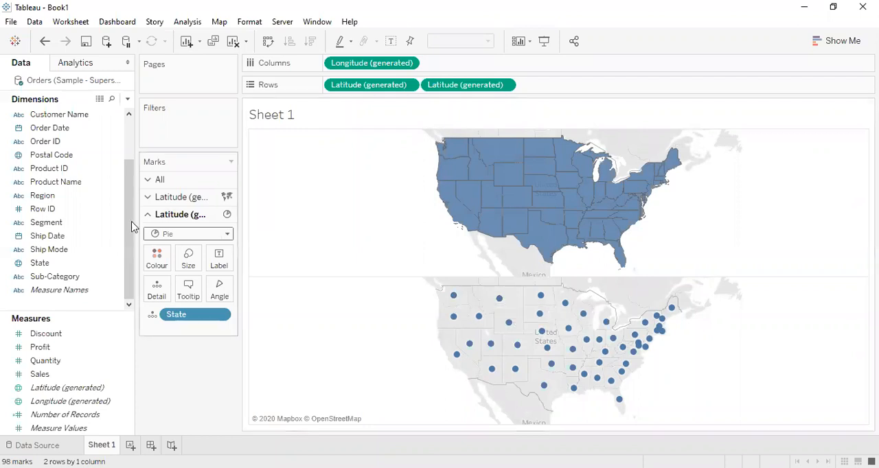
Step: Colour the pies on the second Latitude (generated) map by the Category dimension
left_click(128, 114)
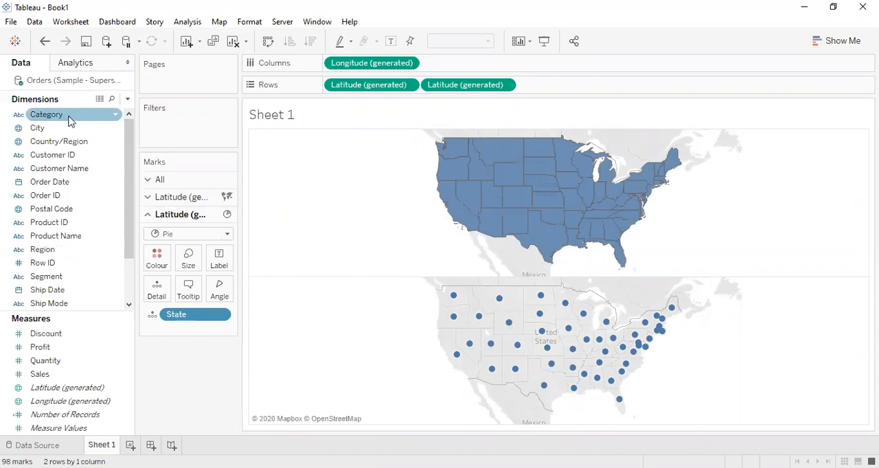
left_click_drag(72, 121, 159, 263)
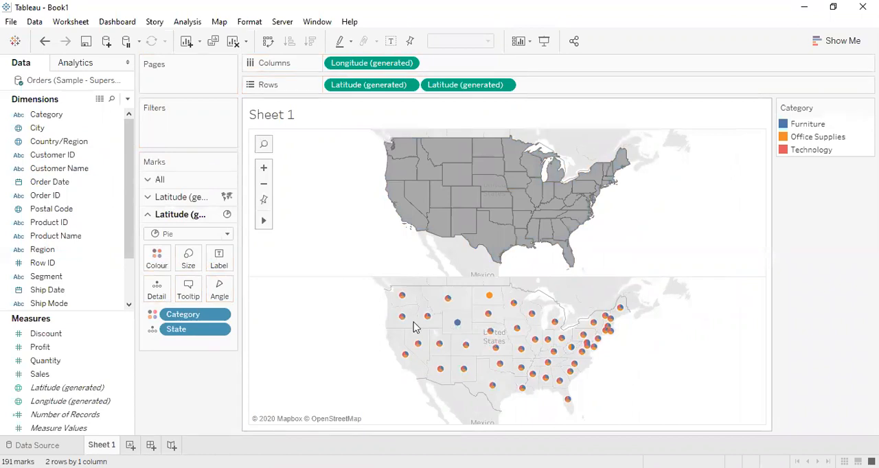
mouse_move(403, 325)
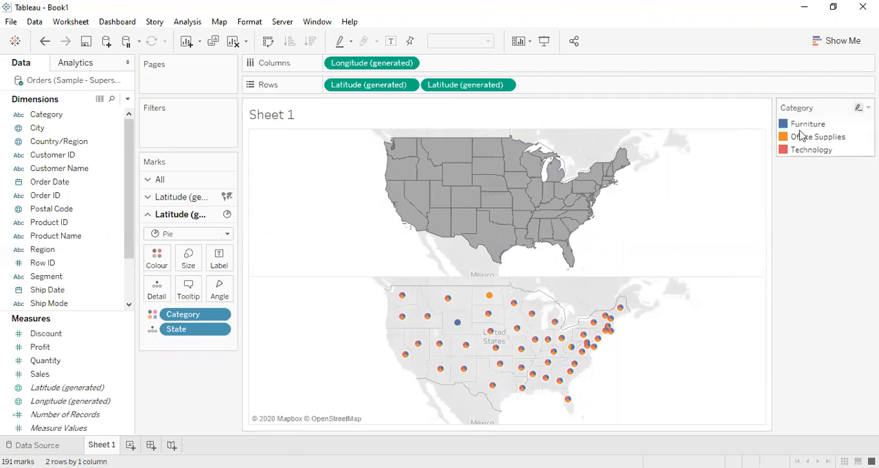
mouse_move(517, 332)
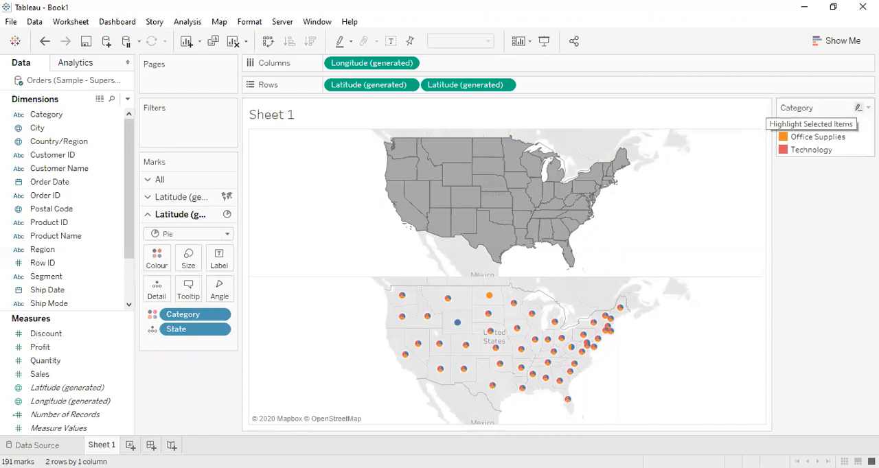
Step: Recolour Category from the Tableau 20 palette, with light green for Furniture, light teal for Office Supplies and orange for Technology
left_click(868, 107)
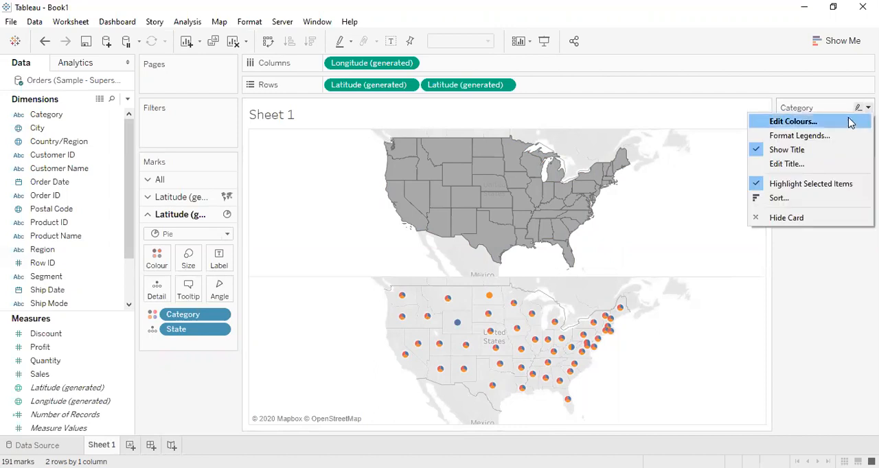
left_click(790, 122)
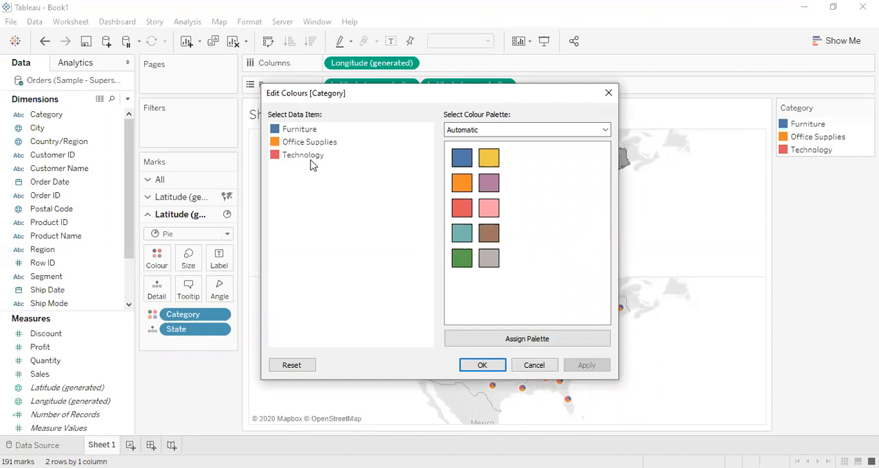
left_click(522, 131)
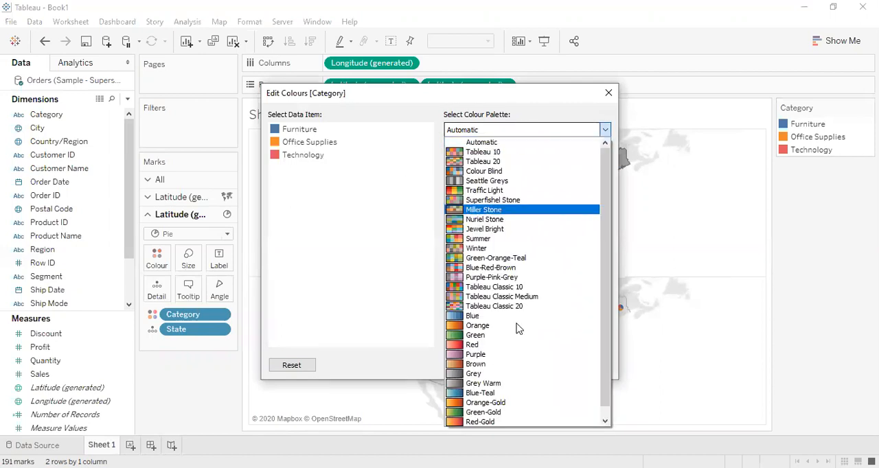
left_click(521, 162)
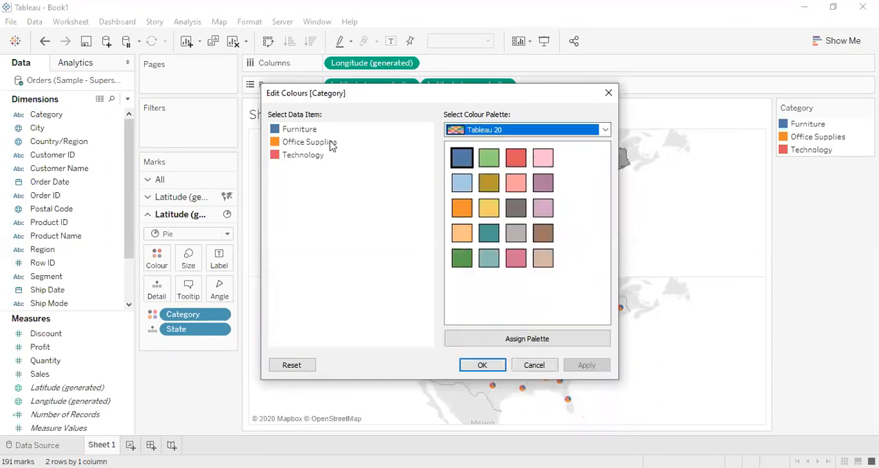
left_click(310, 131)
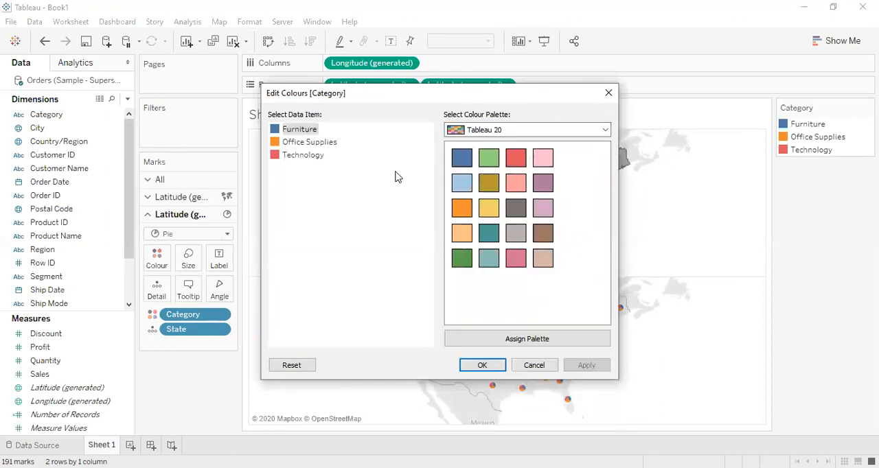
left_click(489, 159)
left_click(313, 143)
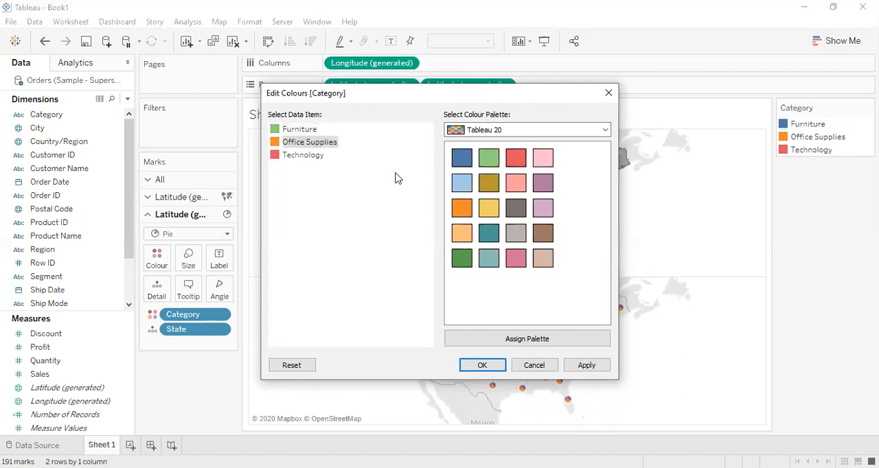
left_click(489, 258)
left_click(322, 157)
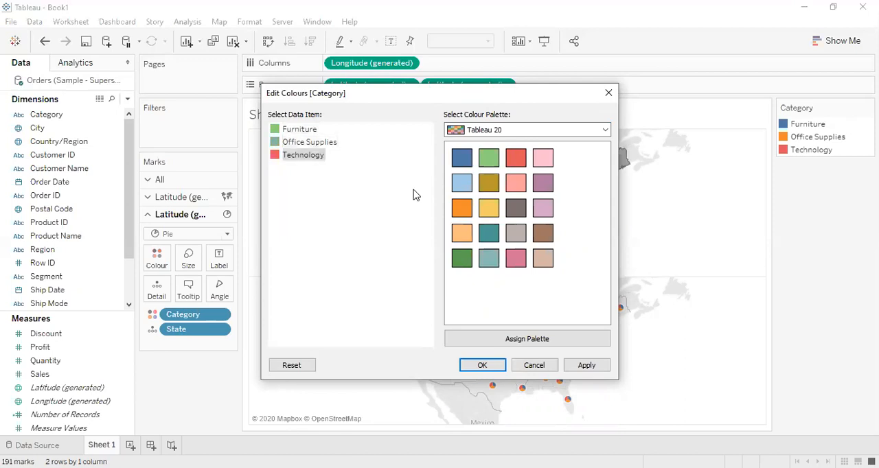
left_click(461, 207)
left_click(583, 368)
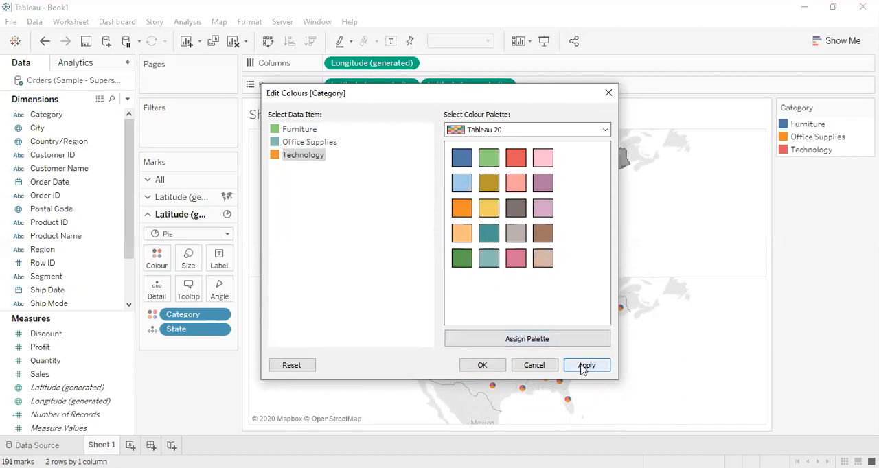
key("Return")
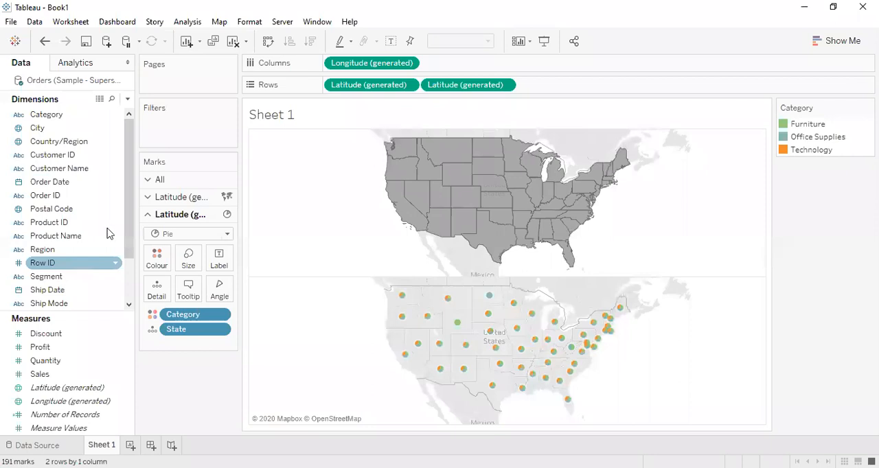
Step: Try colouring the pies by Region instead of Category, and undo the replacement
scroll(57, 249, "down", 2)
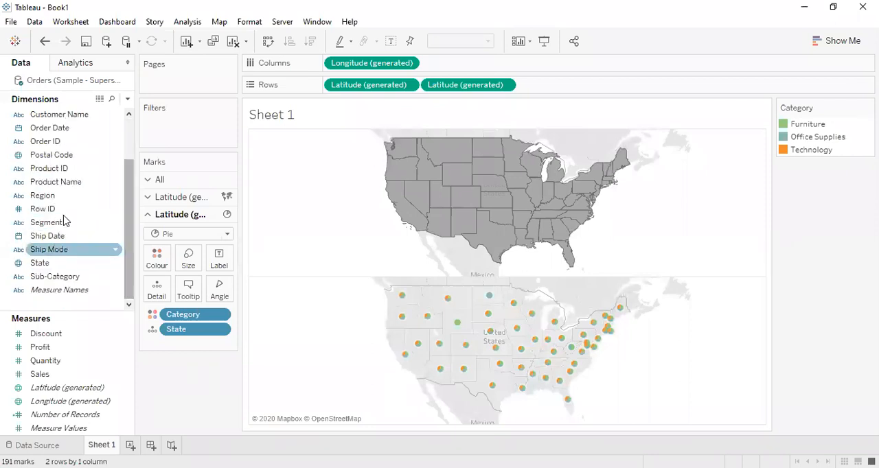
left_click_drag(55, 201, 184, 314)
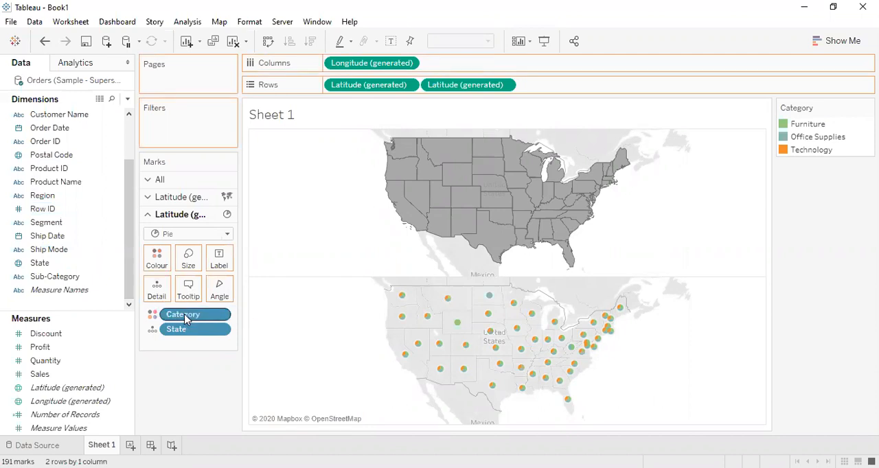
left_click_drag(184, 315, 184, 315)
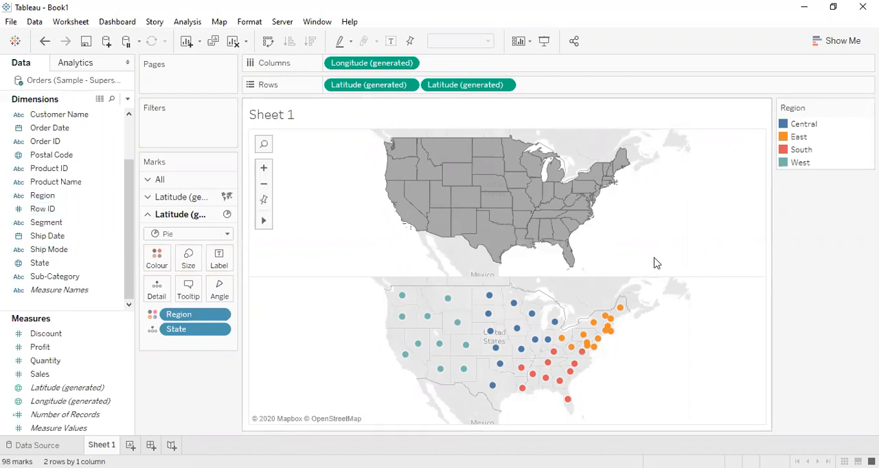
key("ctrl+z")
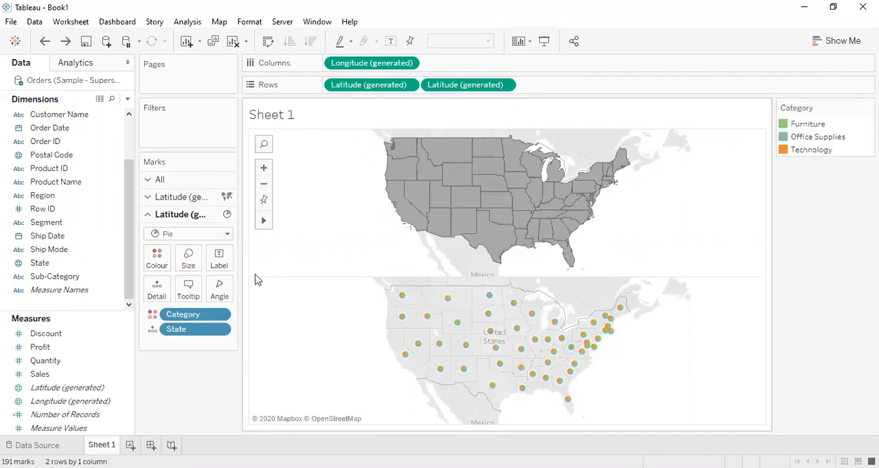
scroll(126, 151, "up", 2)
scroll(126, 151, "up", 2)
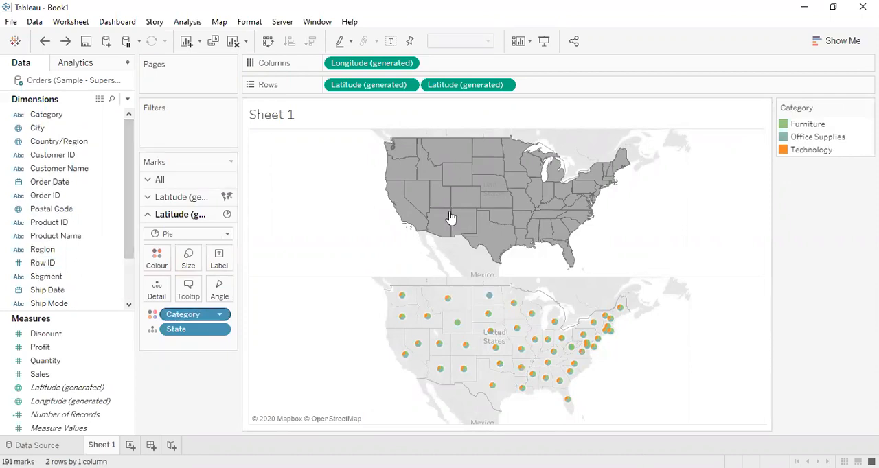
Step: Set the fill colour of the first Latitude (generated) map to solid orange
left_click(185, 197)
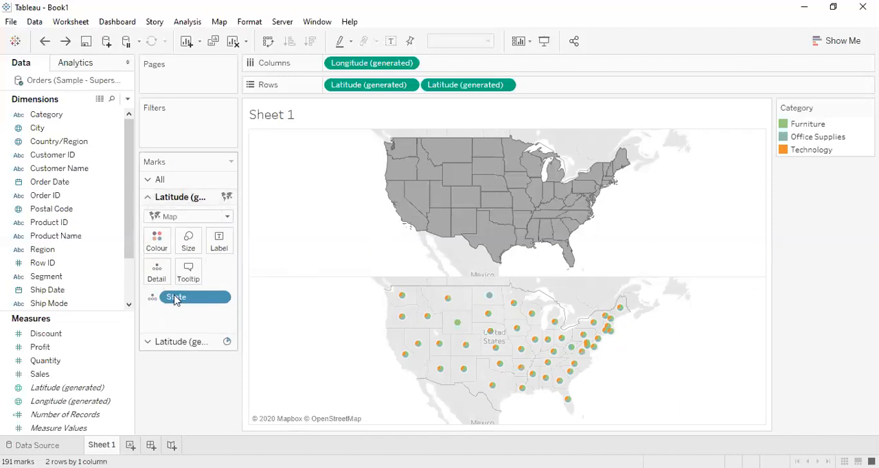
left_click_drag(176, 307, 177, 300)
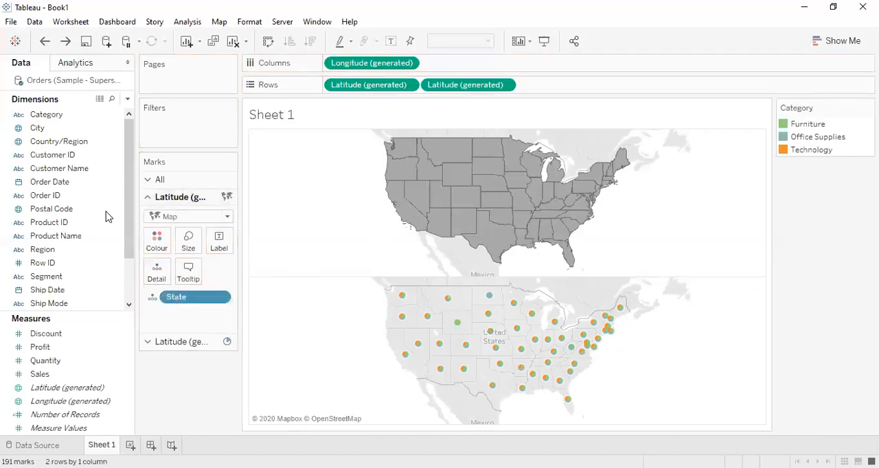
left_click(162, 247)
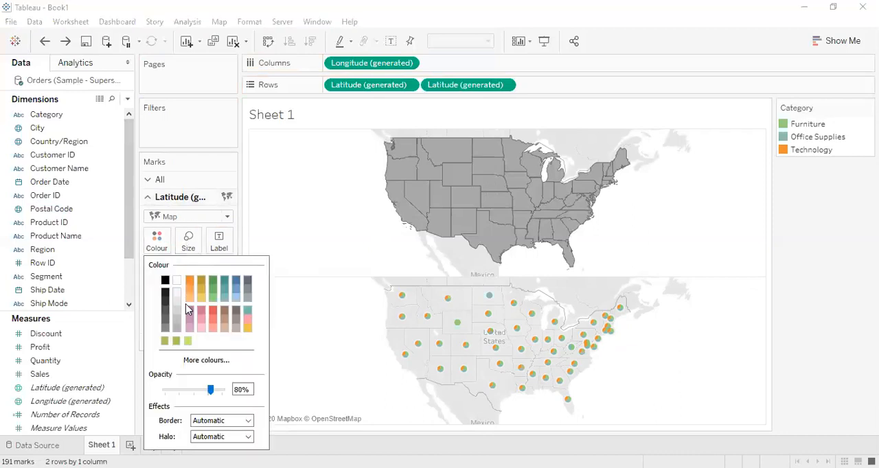
left_click(189, 282)
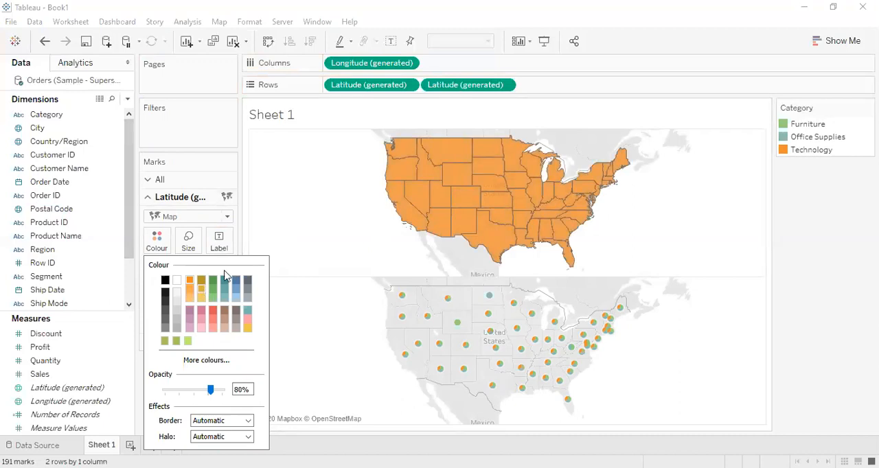
key("Escape")
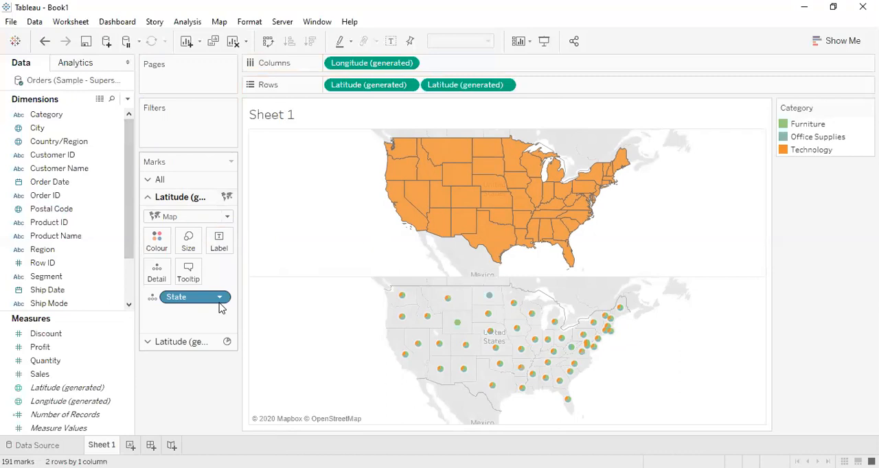
Step: Overlay the second Latitude (generated) pie map on the filled state map as a dual axis
left_click(206, 342)
left_click(189, 258)
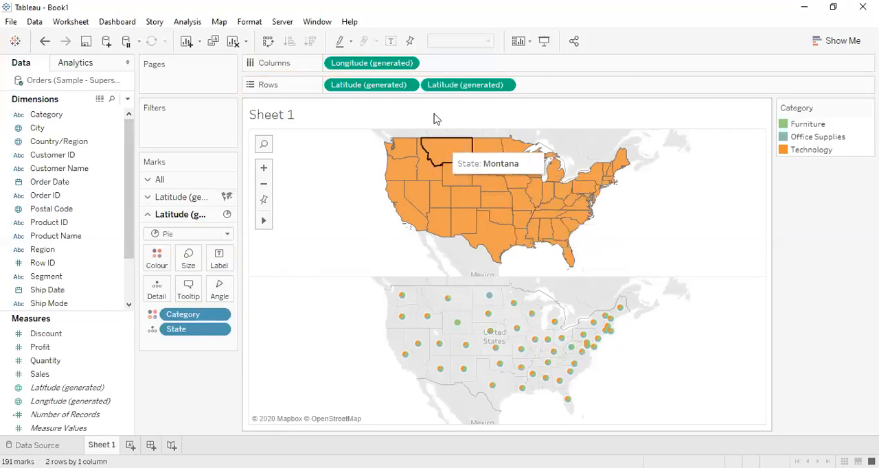
left_click(408, 86)
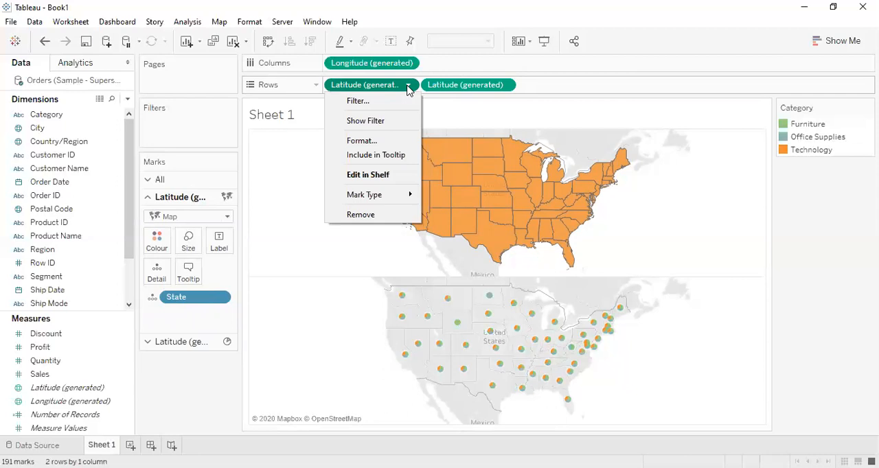
left_click(504, 87)
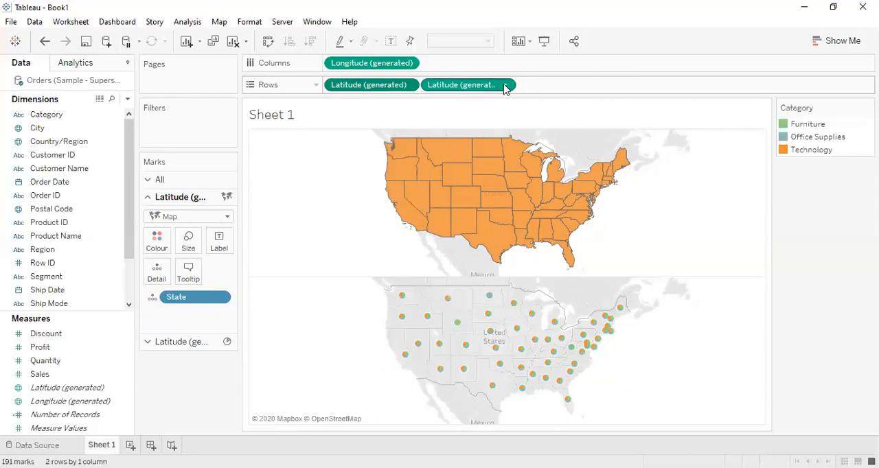
left_click(504, 86)
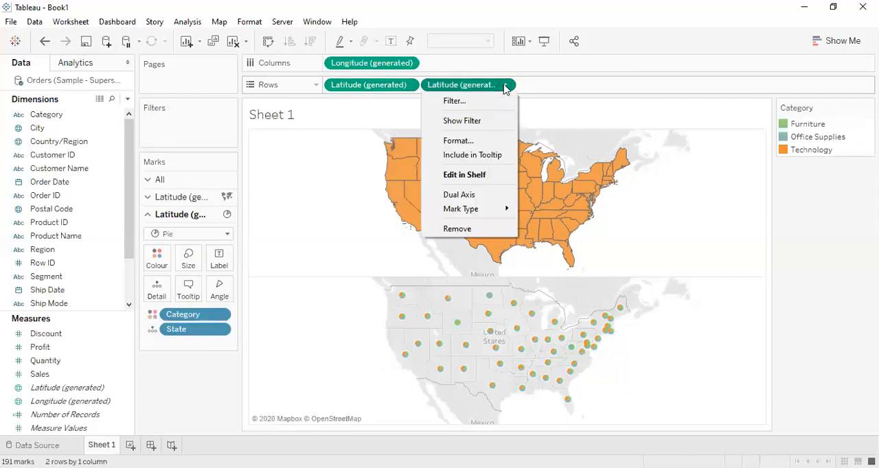
left_click(472, 196)
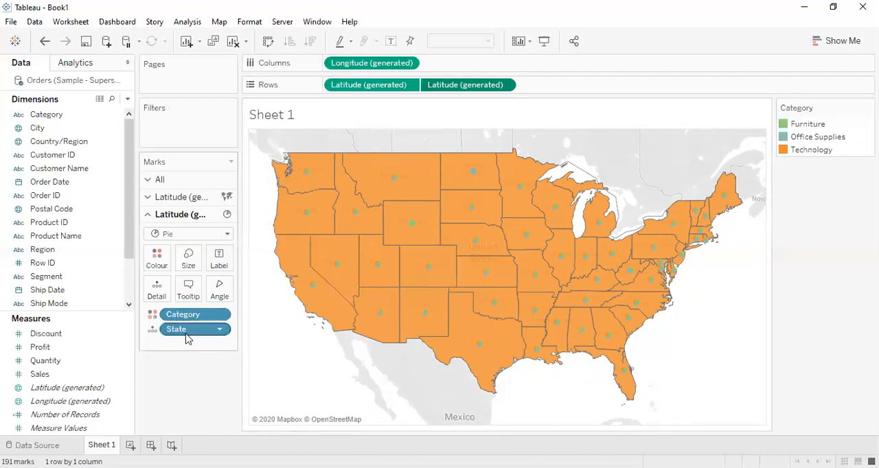
Step: Increase the pie size on the combined map so the category slices are easier to read
left_click(189, 257)
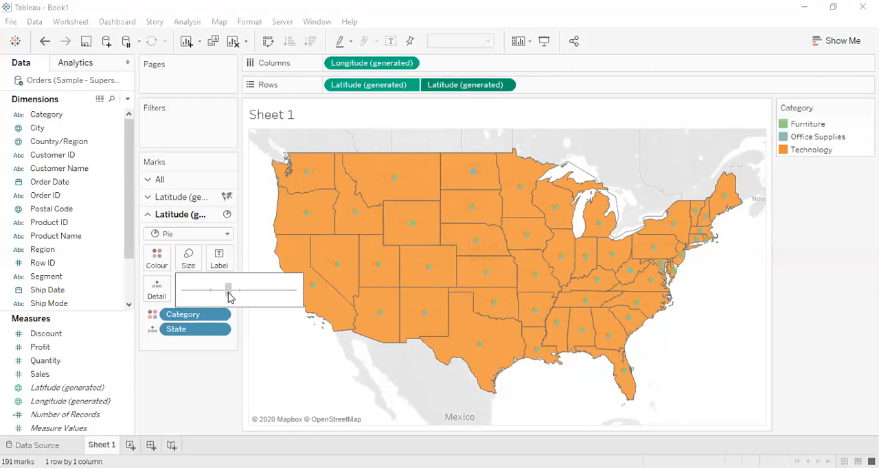
left_click_drag(228, 292, 250, 293)
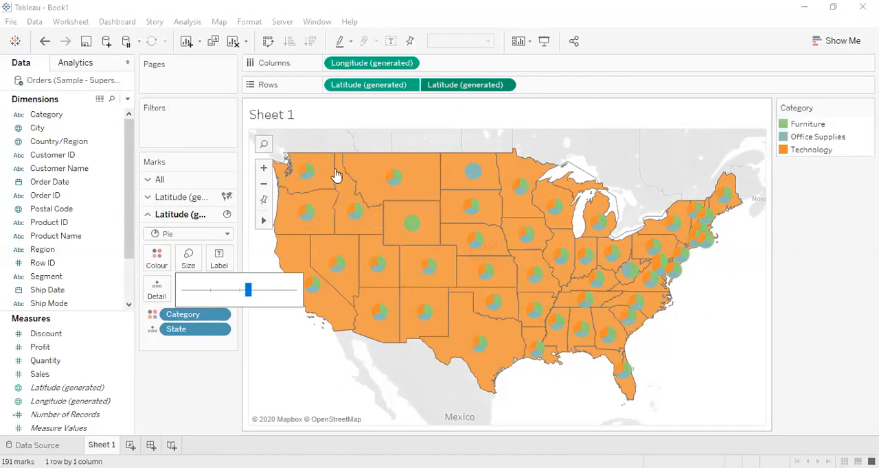
left_click(366, 177)
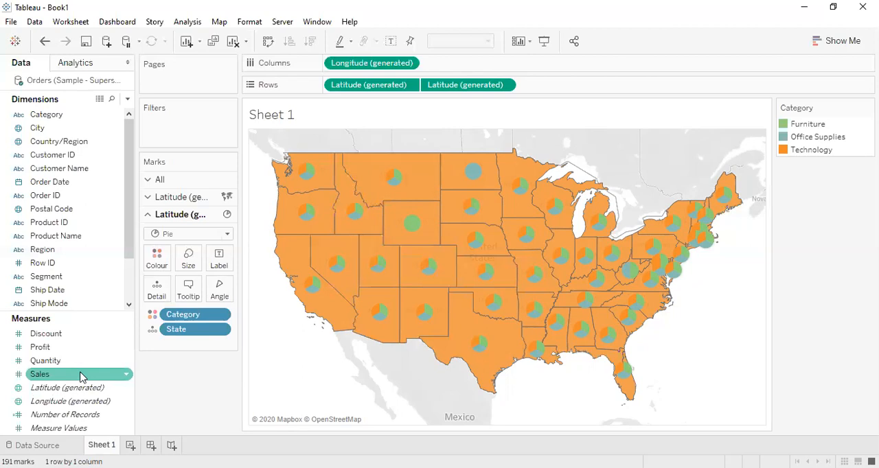
Step: Add Sales to the pies, first as a label and finally as tooltip content instead, and check the tooltips on individual states
left_click_drag(64, 379, 216, 263)
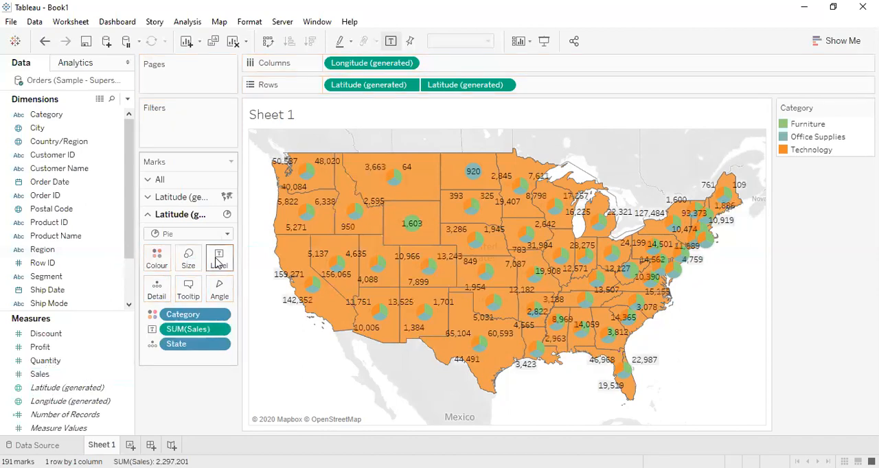
mouse_move(308, 186)
left_click_drag(193, 331, 191, 300)
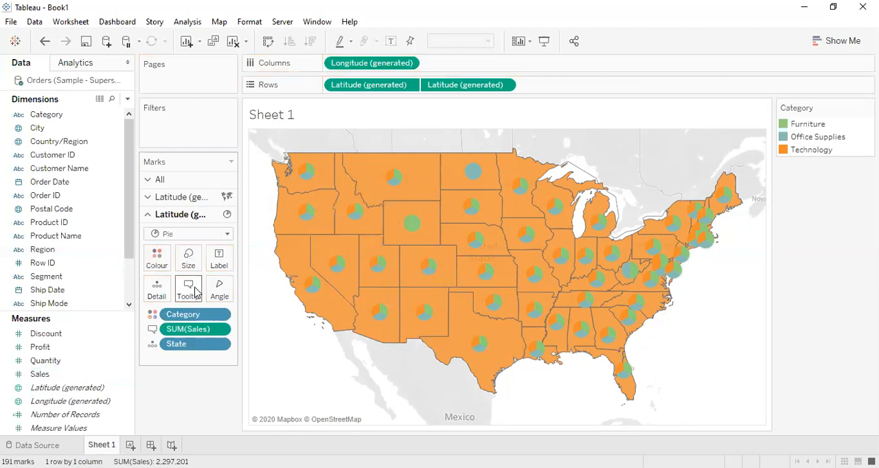
left_click(189, 290)
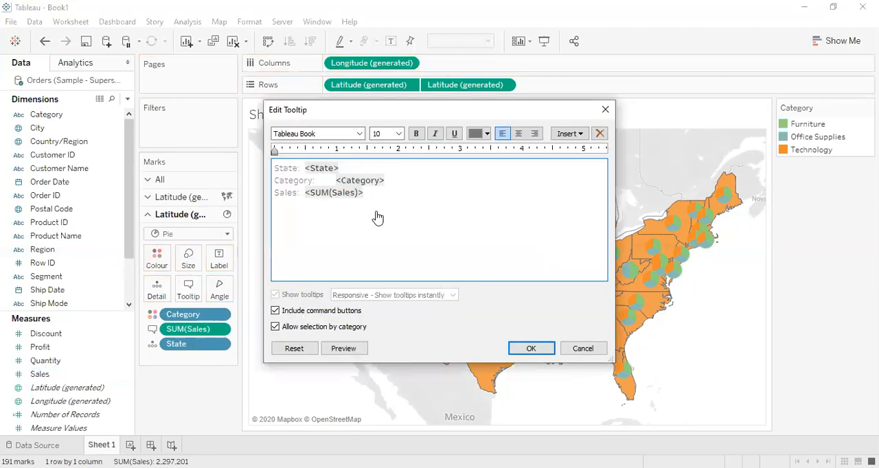
key("Escape")
mouse_move(358, 209)
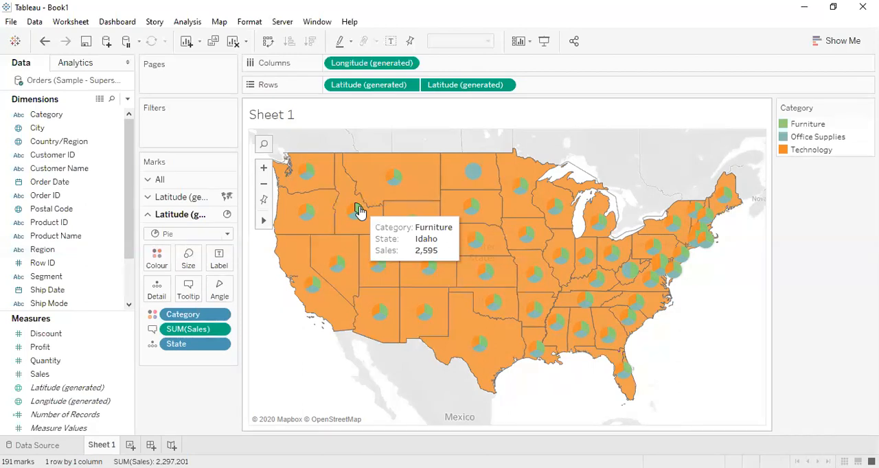
mouse_move(312, 292)
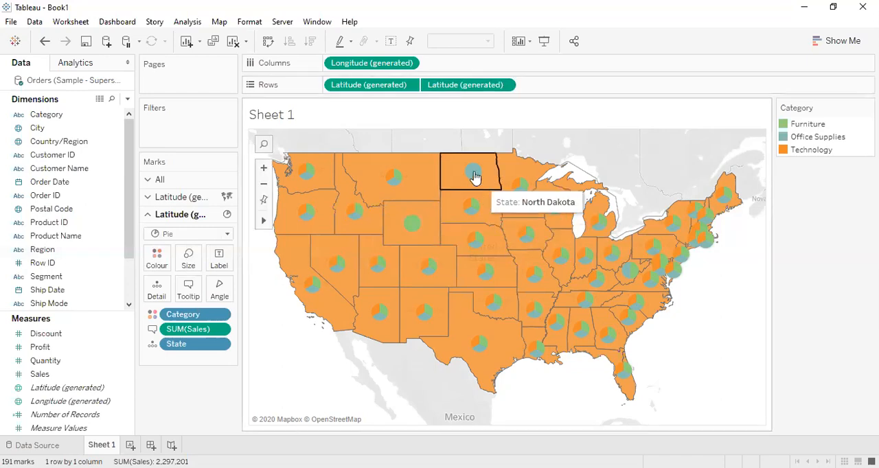
mouse_move(474, 175)
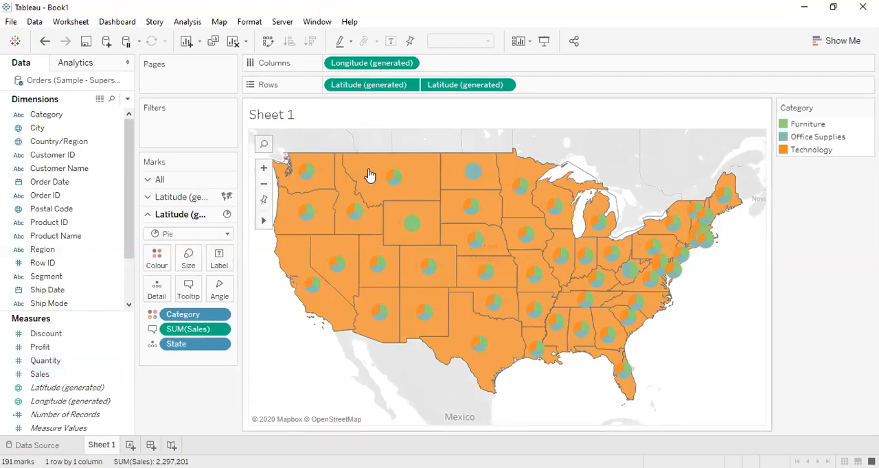
Step: Colour the filled map's states by Sales using the Orange-Gold palette
left_click(180, 197)
left_click(72, 374)
left_click_drag(130, 287, 157, 239)
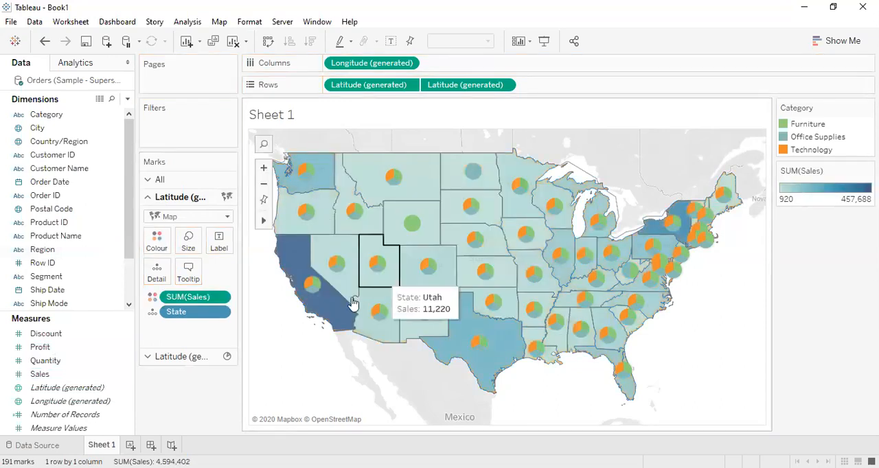
mouse_move(333, 310)
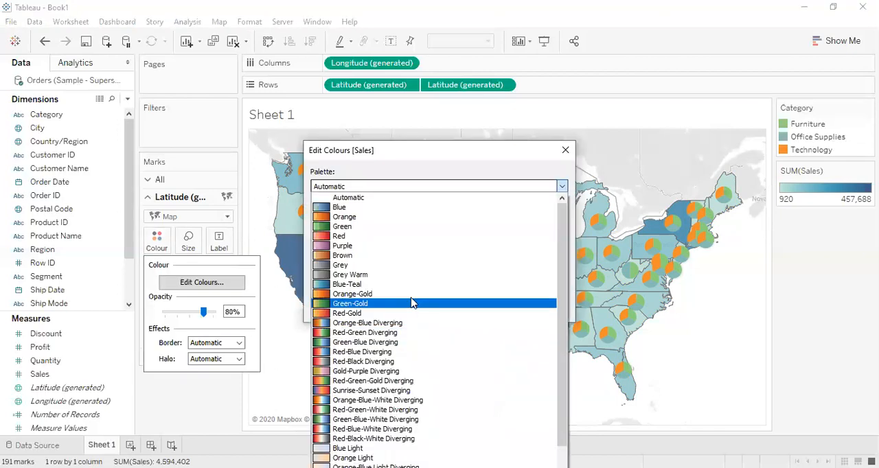
left_click(412, 295)
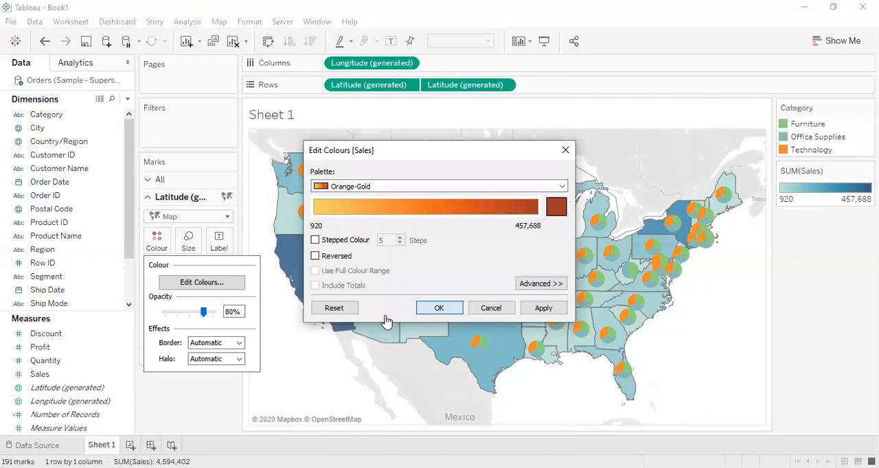
key("Return")
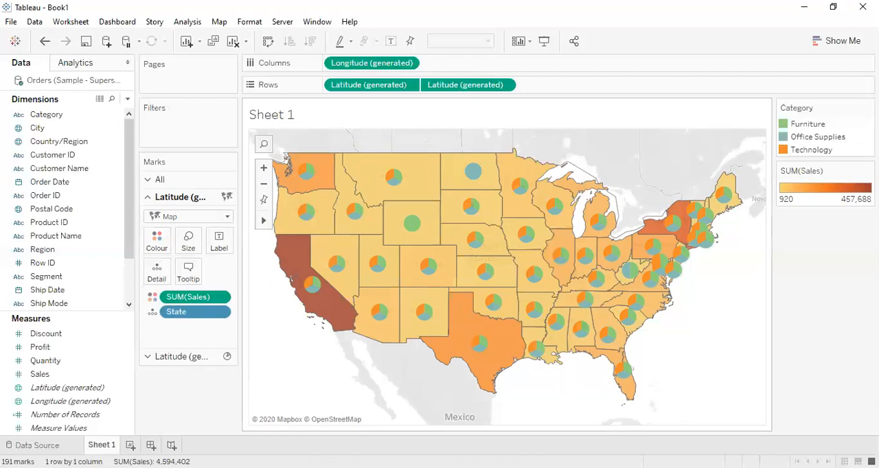
Step: Rename Sheet 1 as "Dual Axis - Maps"
double_click(102, 444)
type("Dual A")
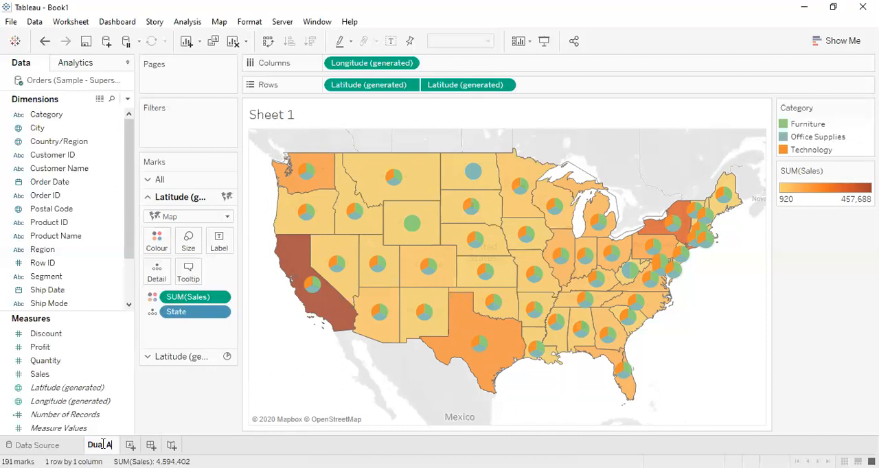
type("xis - Maps")
key("Return")
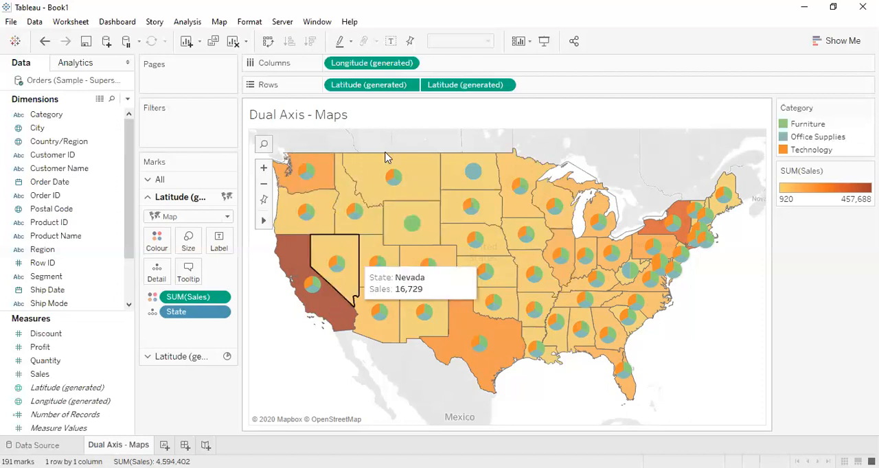
Step: Try removing the first Latitude (generated) field from Rows, and undo the removal
left_click(385, 87)
key("Delete")
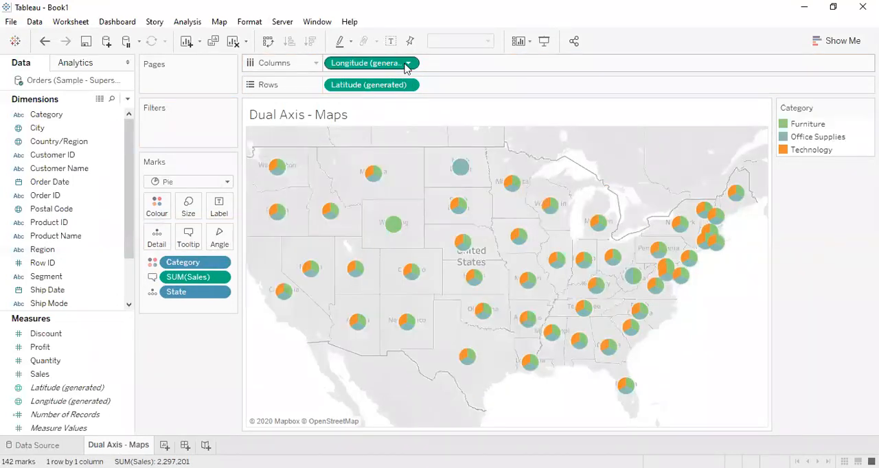
key("ctrl+z")
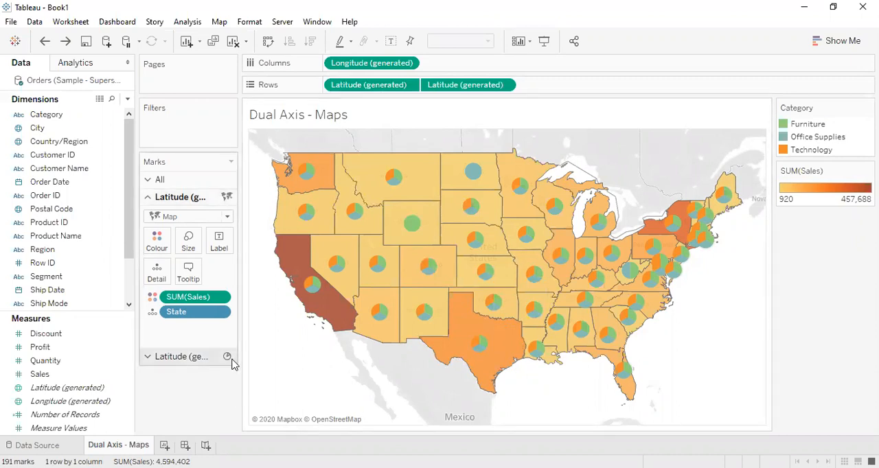
Step: Enlarge the category pies on the dual-axis map further
left_click(191, 362)
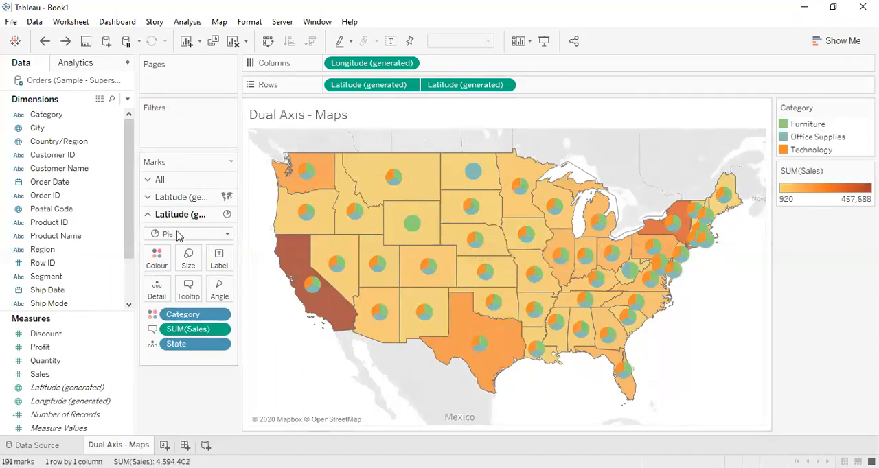
left_click(191, 269)
left_click_drag(237, 294, 261, 293)
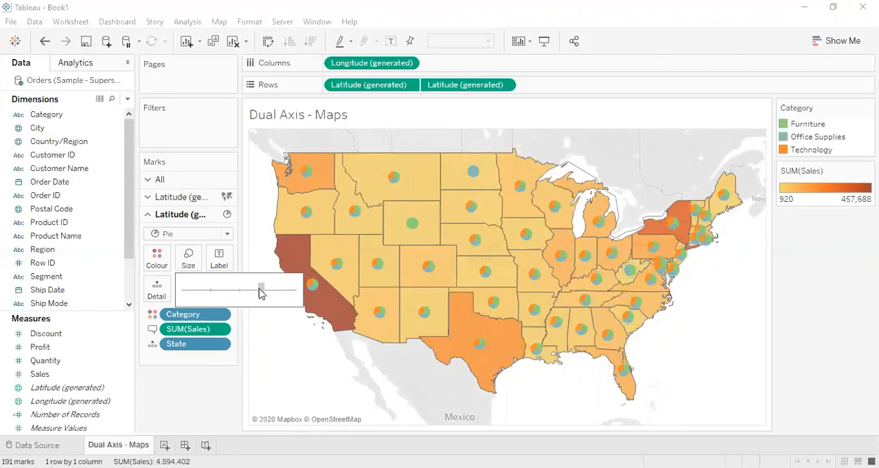
Step: Try increasing the mark size of the filled state map slightly
left_click(186, 198)
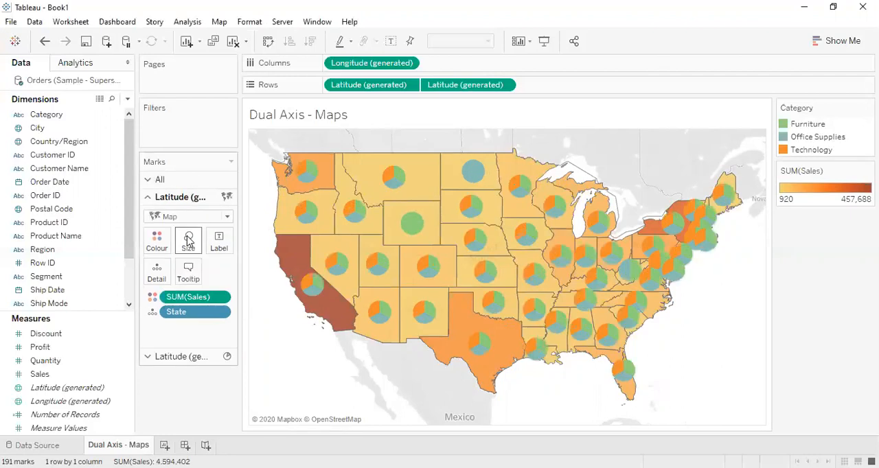
left_click(188, 240)
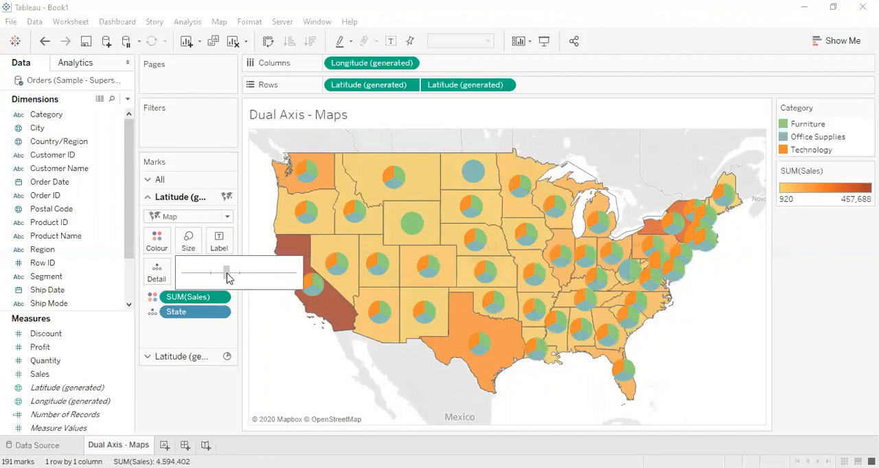
mouse_move(228, 272)
left_mouse_down()
mouse_move(253, 277)
mouse_move(232, 276)
left_mouse_up()
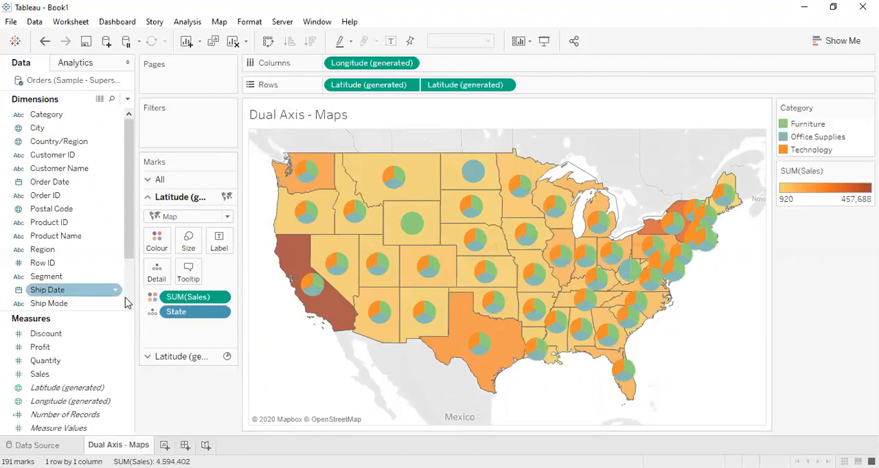
Step: Label the filled map layer with the State dimension
left_click(96, 291)
left_click_drag(130, 206, 121, 175)
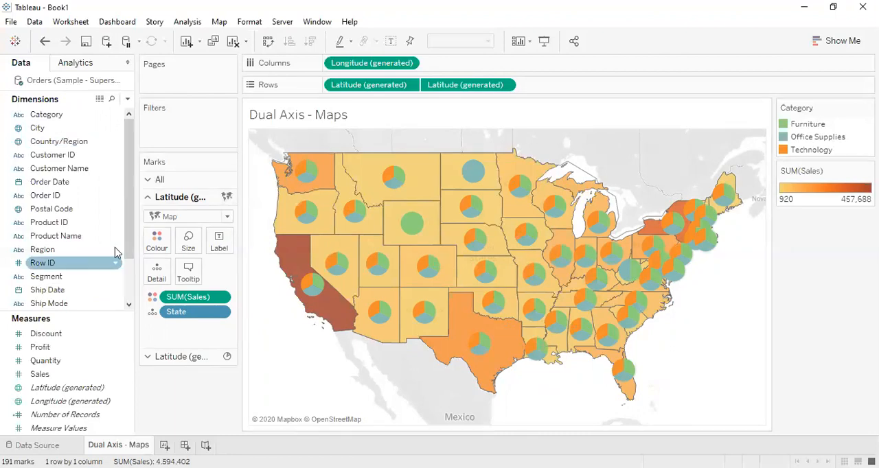
scroll(86, 280, "down", 2)
left_click_drag(48, 263, 216, 250)
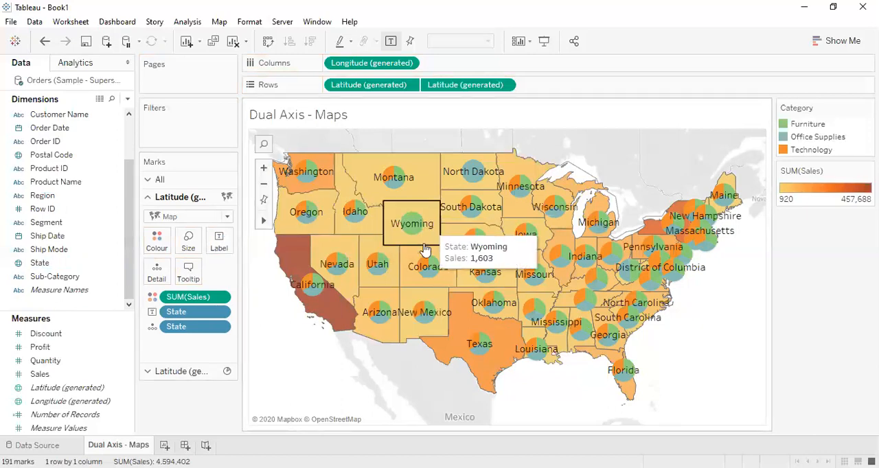
Step: Set the font size of the map's State labels to 8
left_click(219, 242)
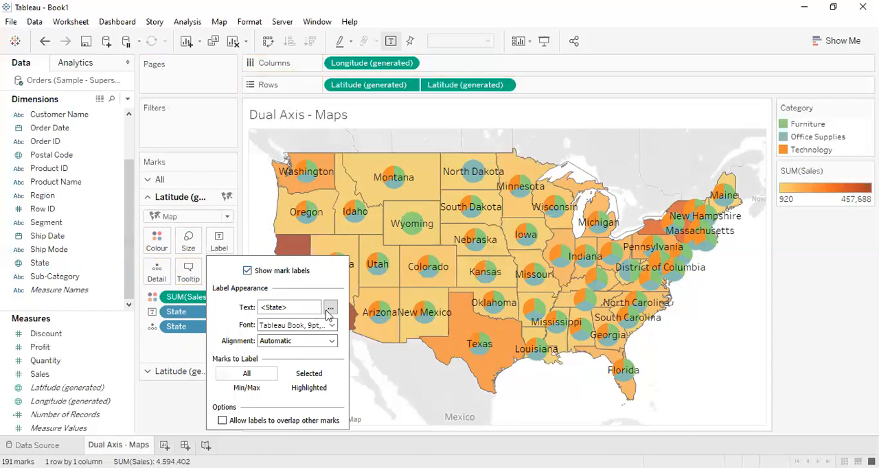
left_click(330, 310)
left_click_drag(456, 157, 396, 148)
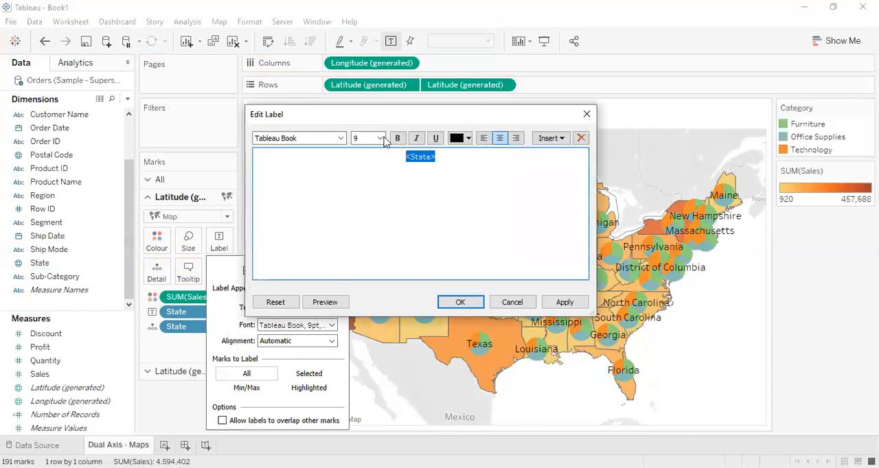
left_click(380, 138)
left_click(375, 155)
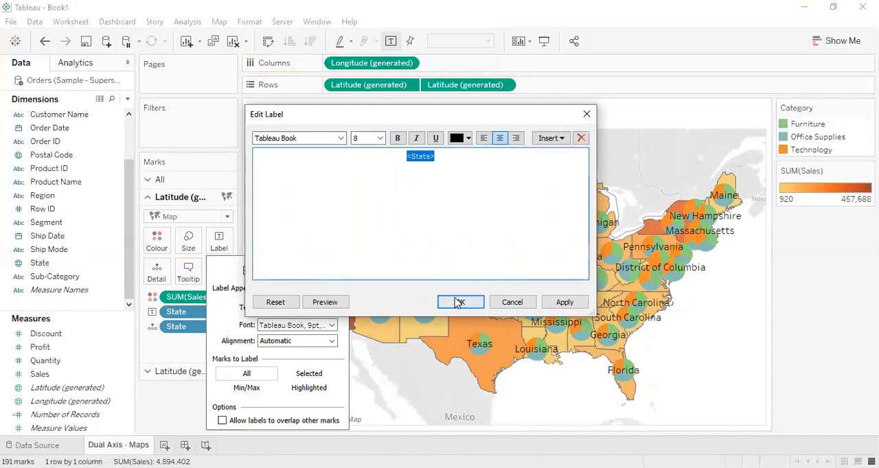
left_click(459, 302)
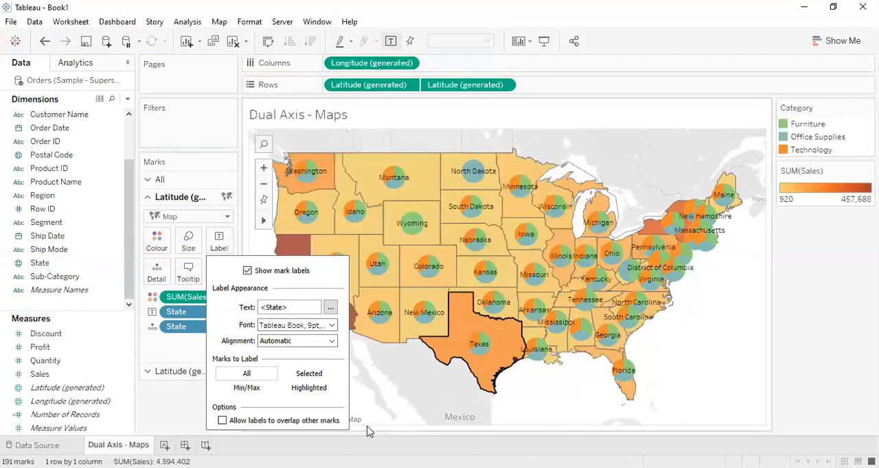
left_click(382, 421)
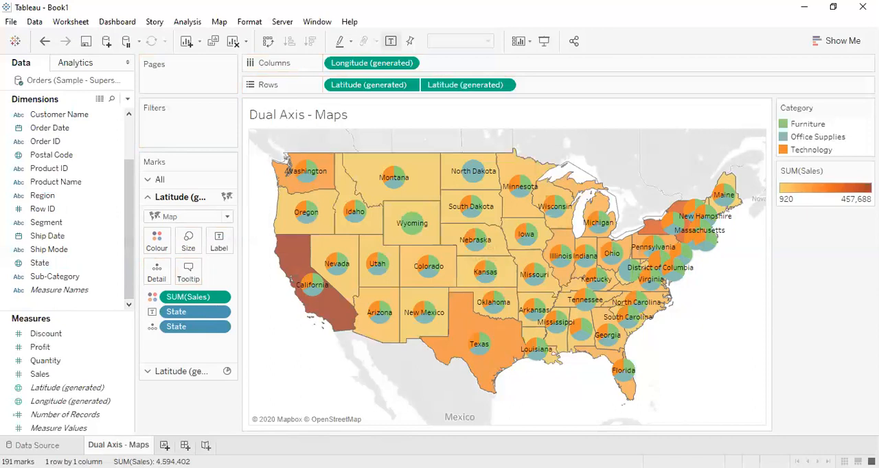
Step: Create a new worksheet and put Order Date on Rows, expanded to year, quarter and month levels
key("ctrl+m")
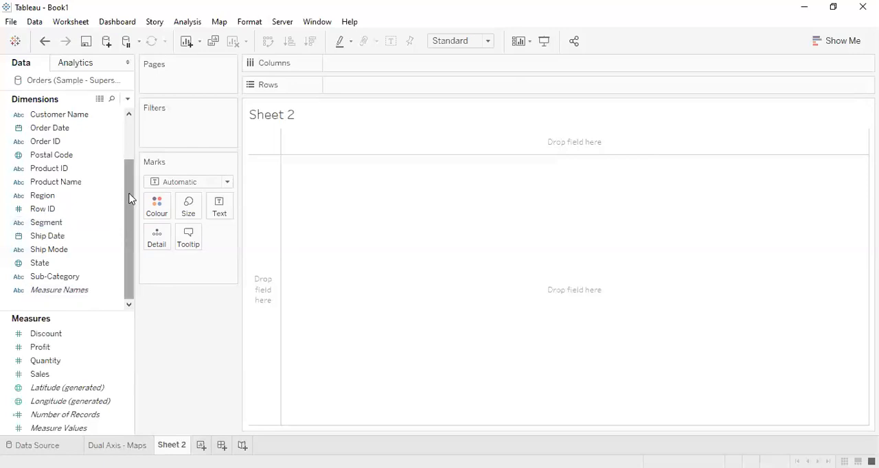
left_click_drag(131, 199, 131, 137)
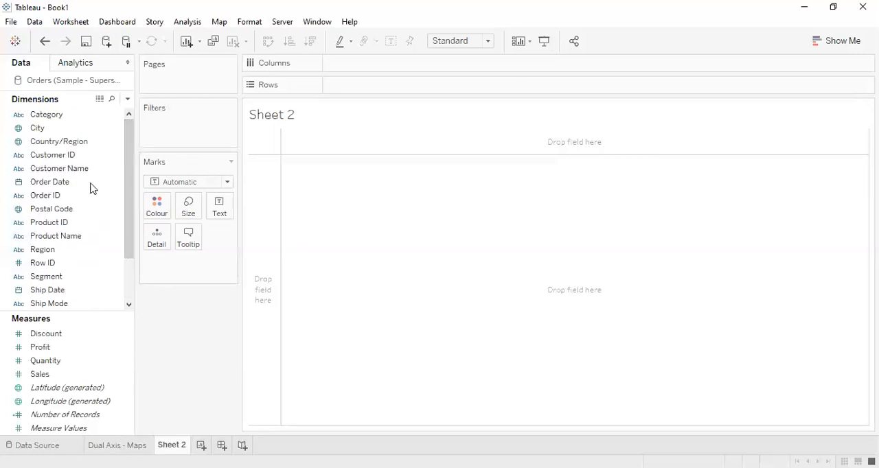
left_click(67, 184)
left_click_drag(61, 188, 338, 91)
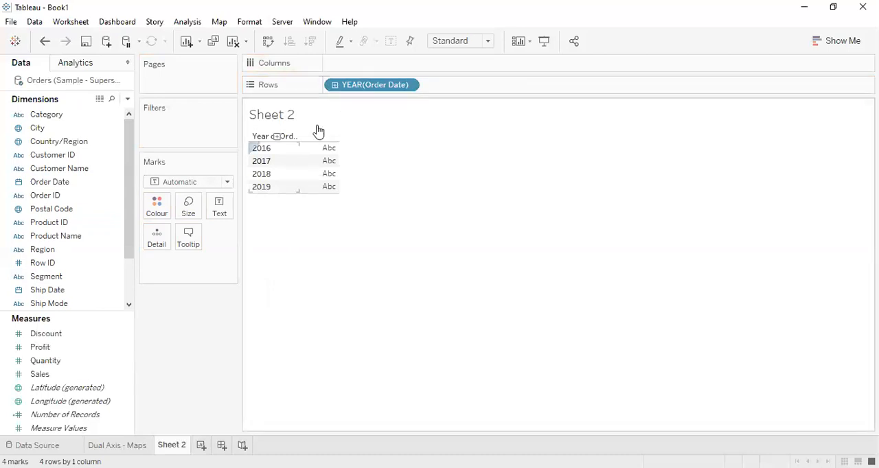
left_click(335, 85)
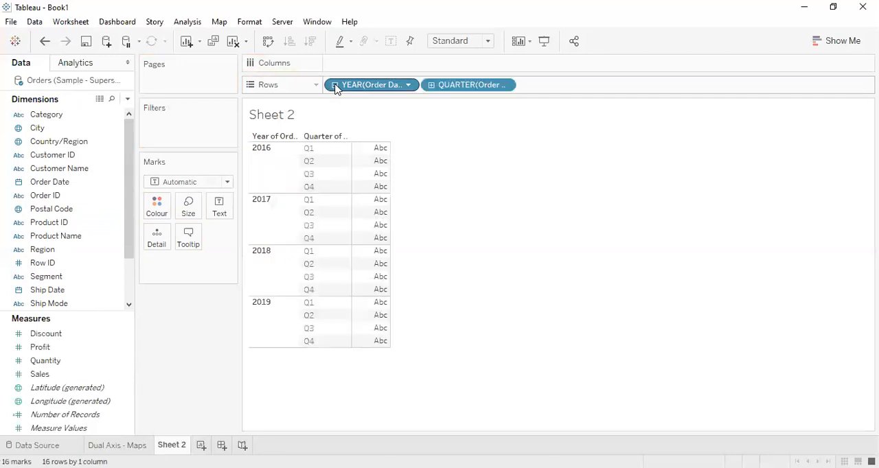
left_click(431, 85)
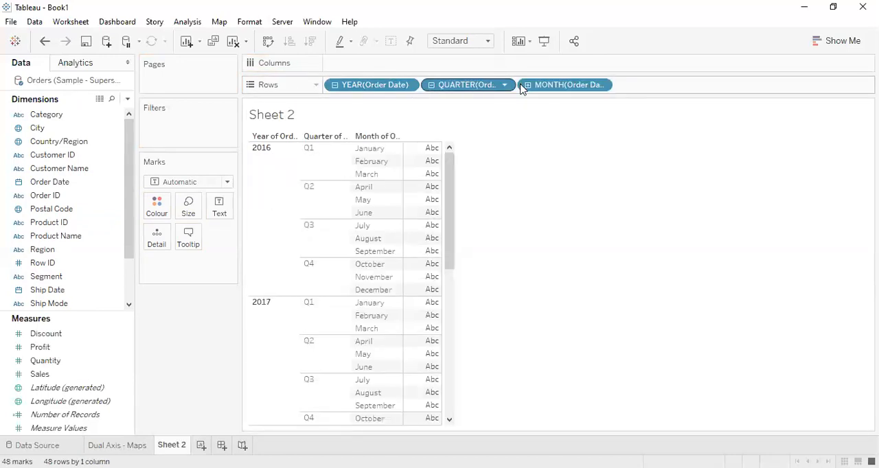
Step: Reduce Order Date to its month level on Columns and show Quantity as the text values
left_click_drag(468, 86, 512, 153)
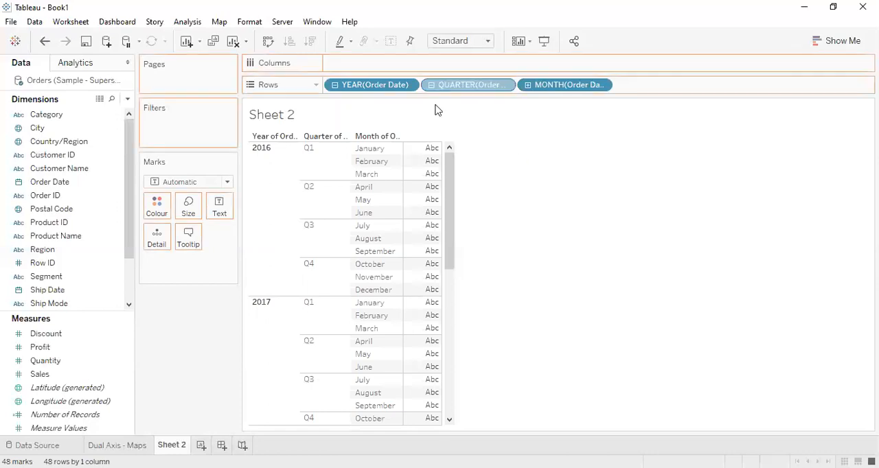
left_click_drag(376, 86, 494, 186)
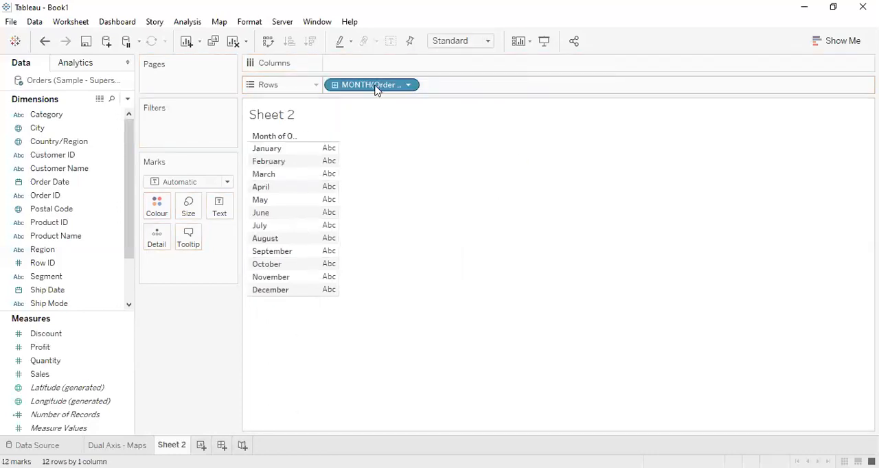
left_click_drag(376, 90, 369, 72)
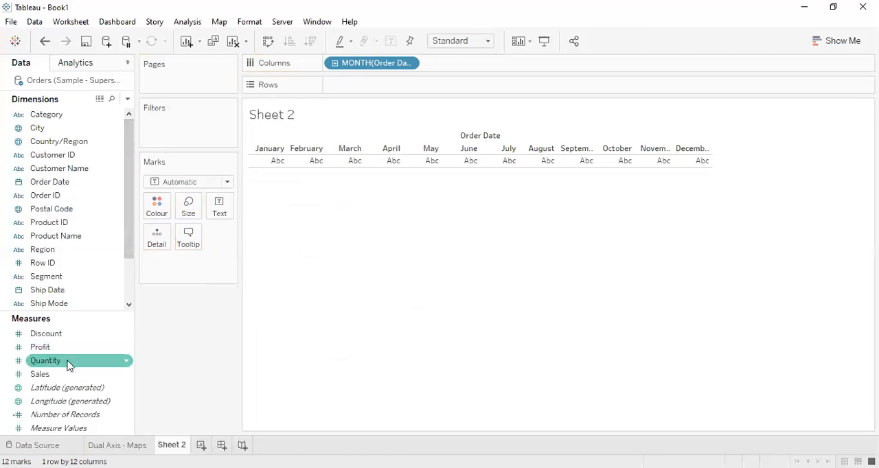
left_click_drag(75, 366, 219, 206)
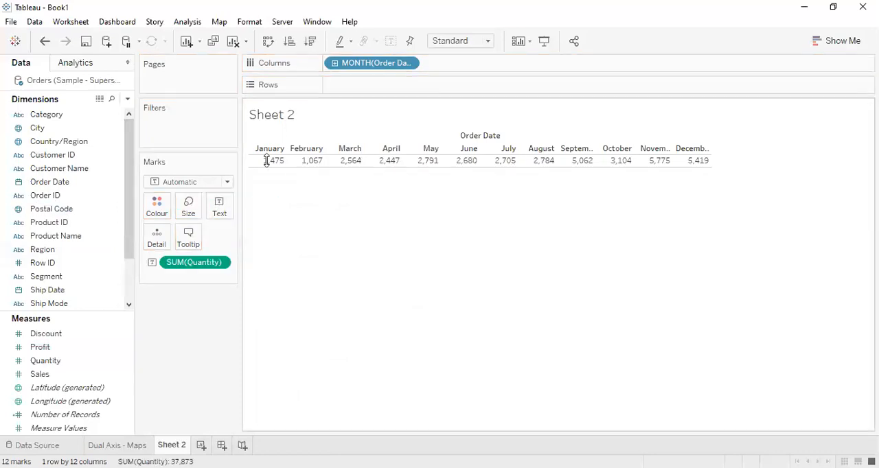
Step: Try the Bar mark type on the monthly Quantity table, and return it to Automatic
left_click(227, 183)
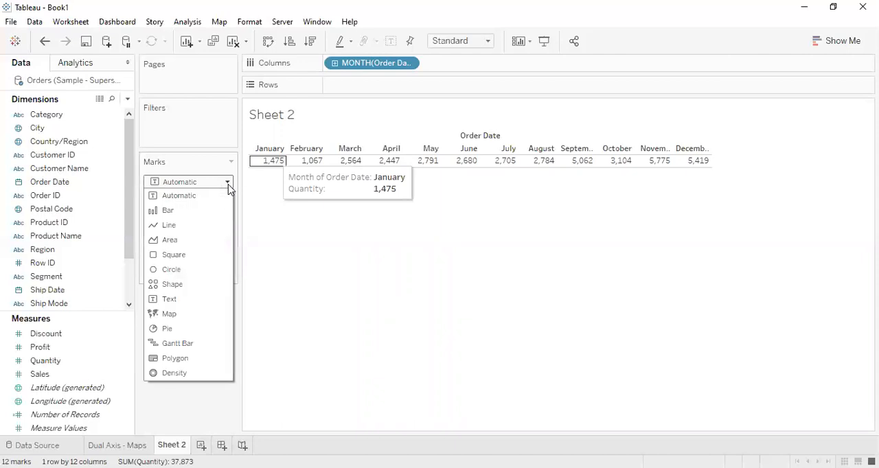
left_click(192, 214)
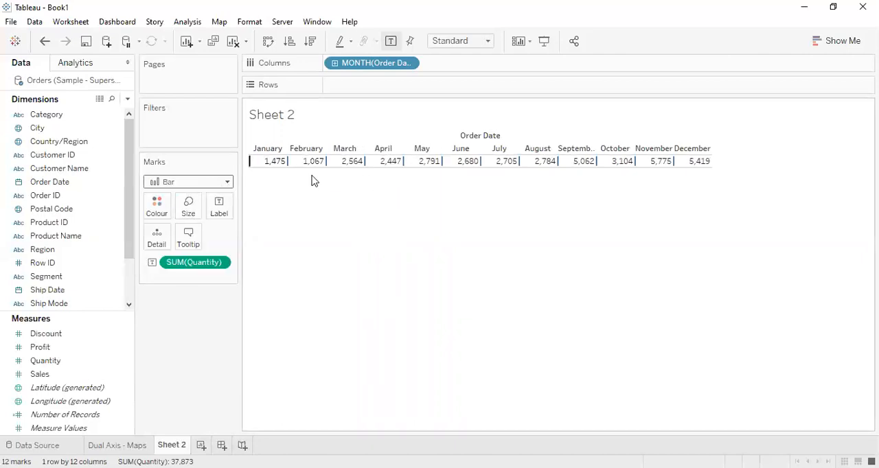
left_click(227, 182)
left_click(203, 201)
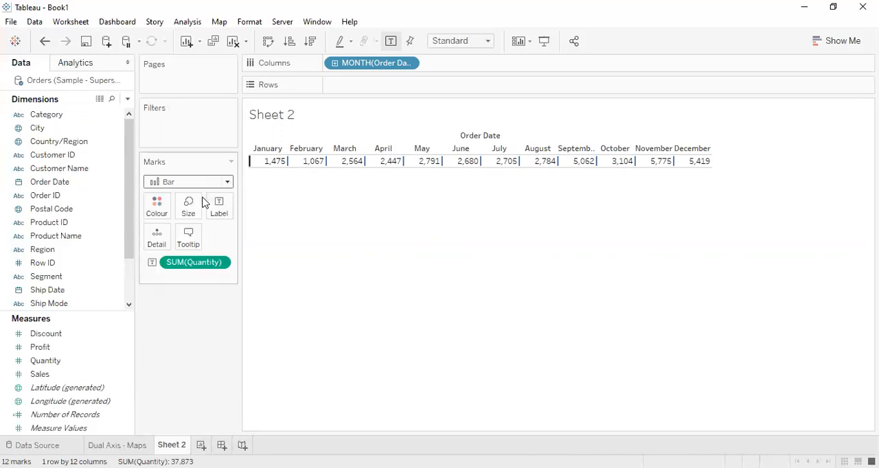
Step: Convert the monthly Quantity table to a horizontal bar chart, and swap its rows and columns to make the bars vertical
left_click(835, 39)
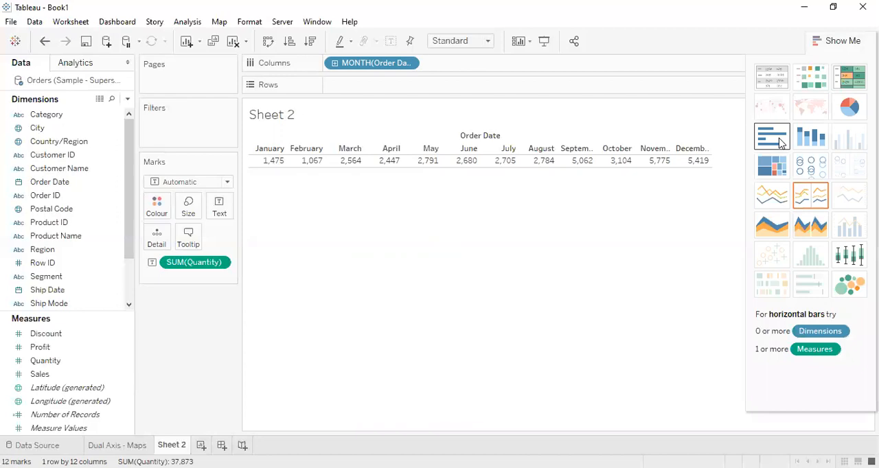
left_click(780, 142)
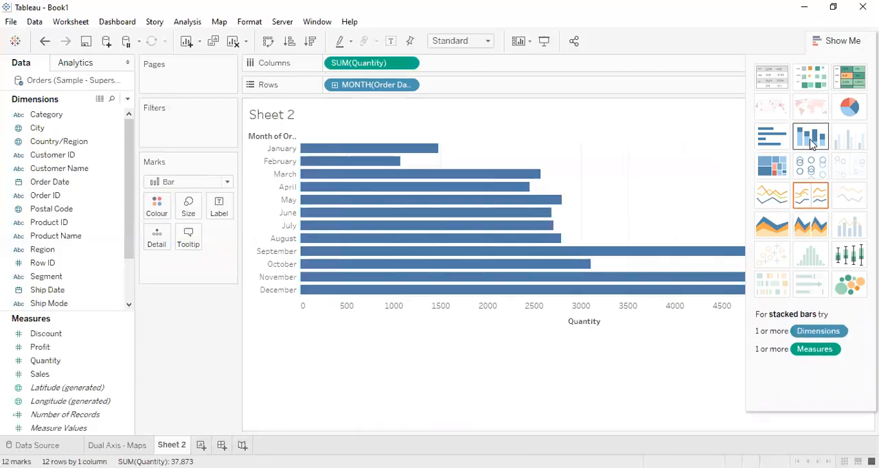
left_click(833, 41)
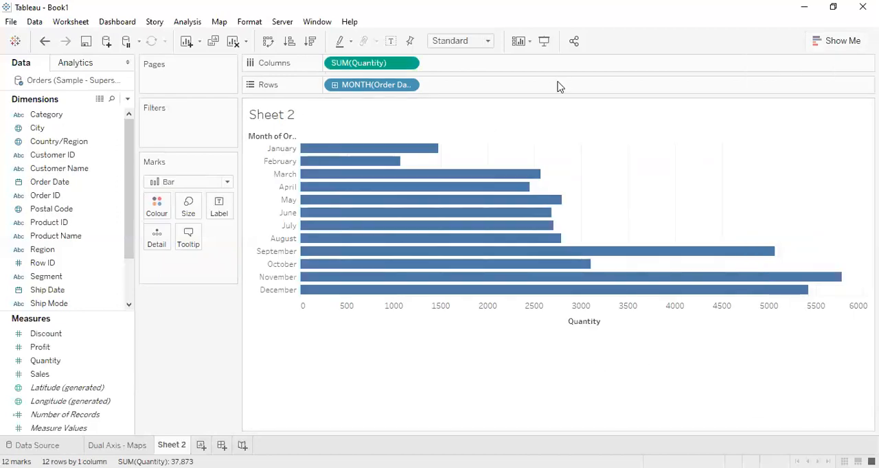
left_click(269, 42)
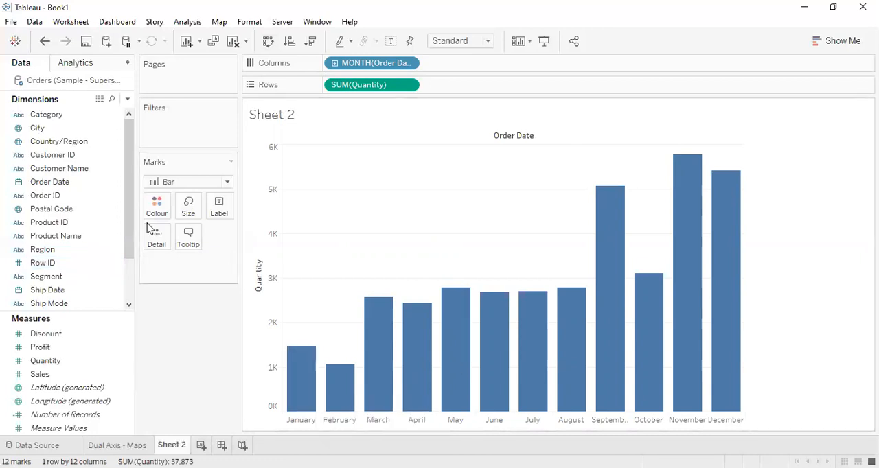
Step: Colour the monthly bars by Quantity using the Green-Gold palette
left_click_drag(68, 362, 158, 210)
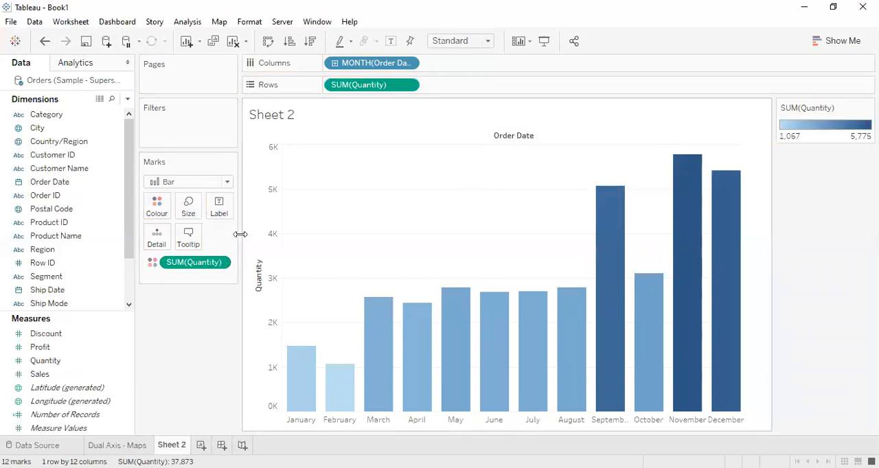
left_click(167, 214)
left_click(236, 248)
left_click(367, 187)
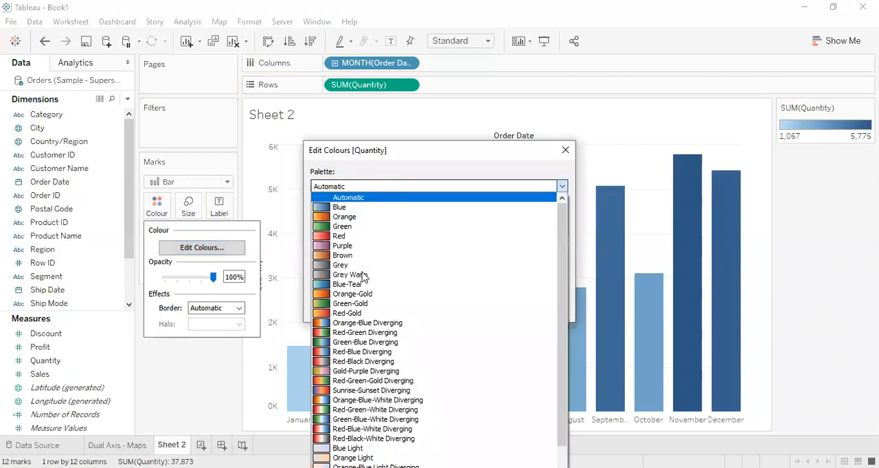
left_click(364, 304)
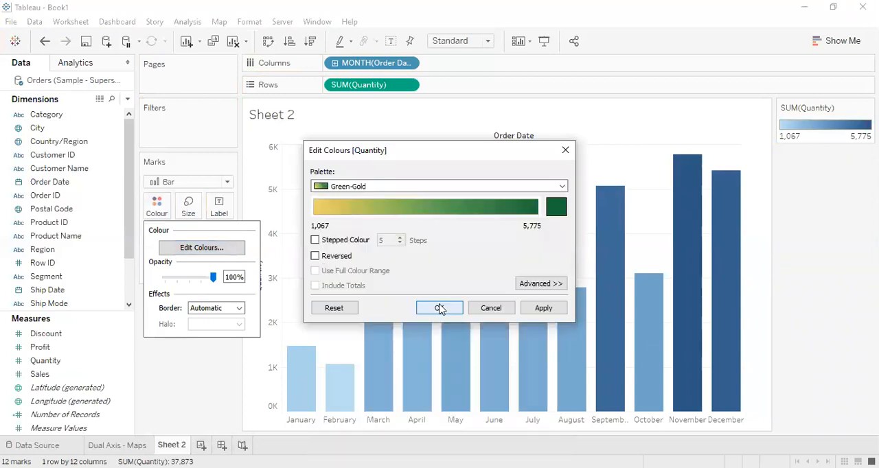
left_click(439, 308)
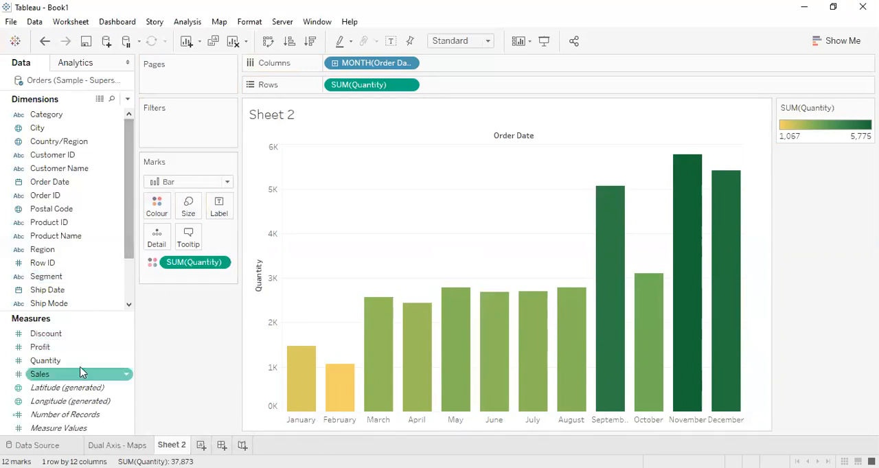
Step: Label the monthly bars with Quantity while keeping it as their colour
left_click_drag(168, 266, 230, 210)
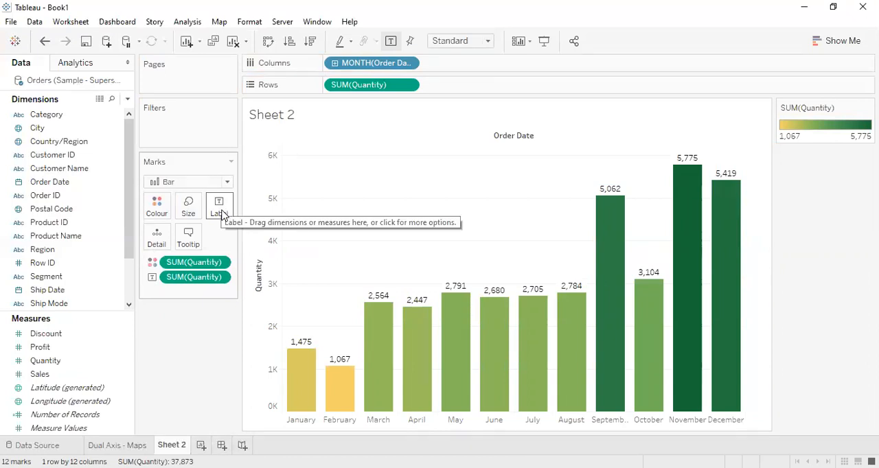
left_click(219, 208)
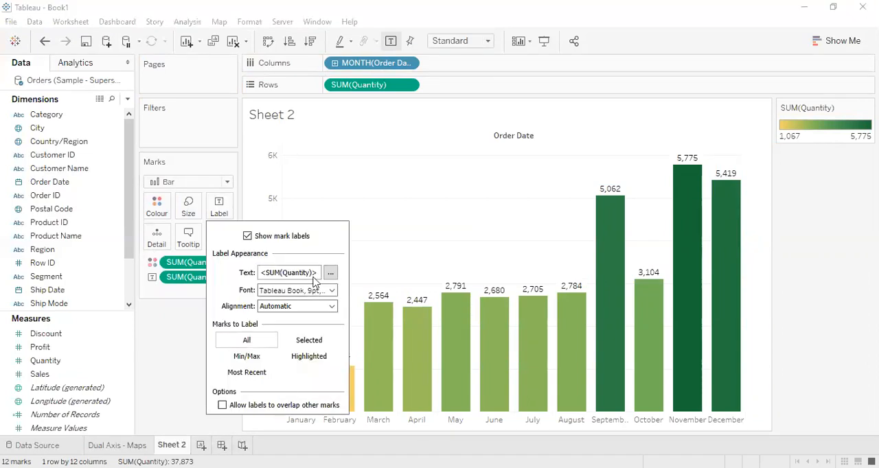
left_click(379, 323)
Step: Format the Quantity labels as custom numbers with two decimal places and display units of thousands (K)
right_click(379, 320)
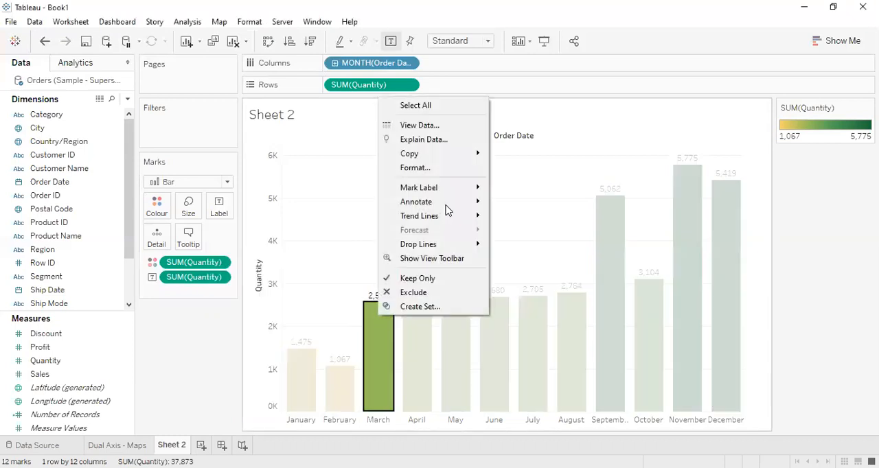
left_click(266, 142)
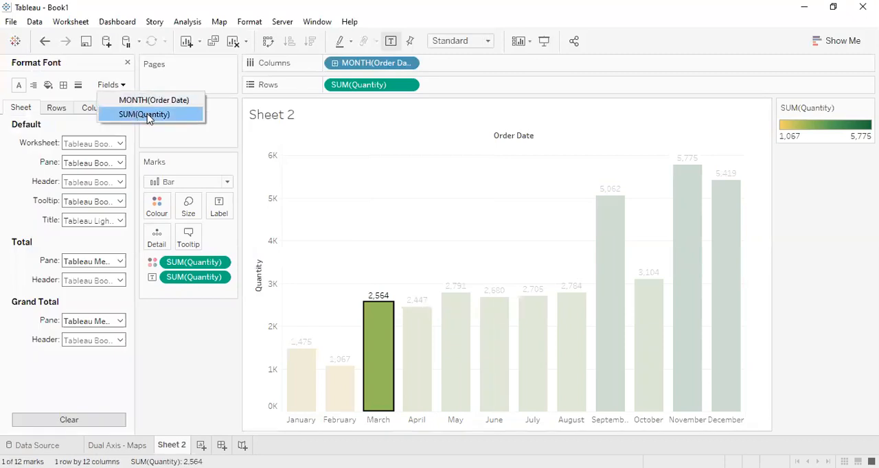
left_click(148, 115)
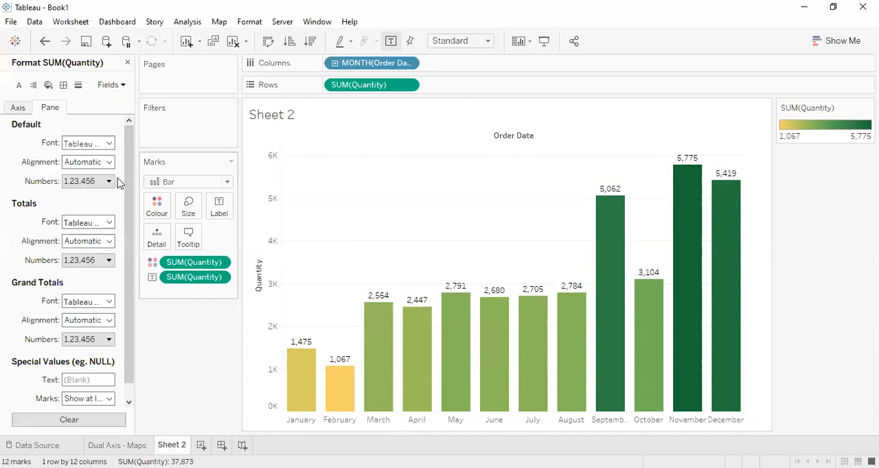
left_click(117, 220)
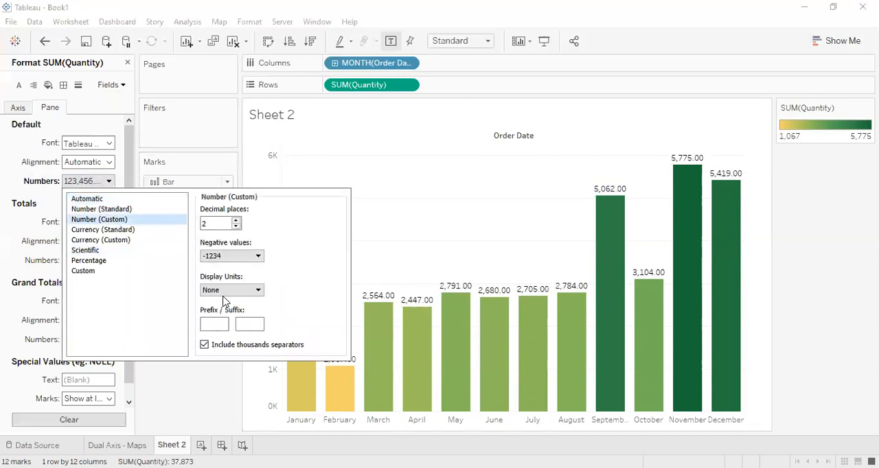
left_click(238, 290)
left_click(235, 308)
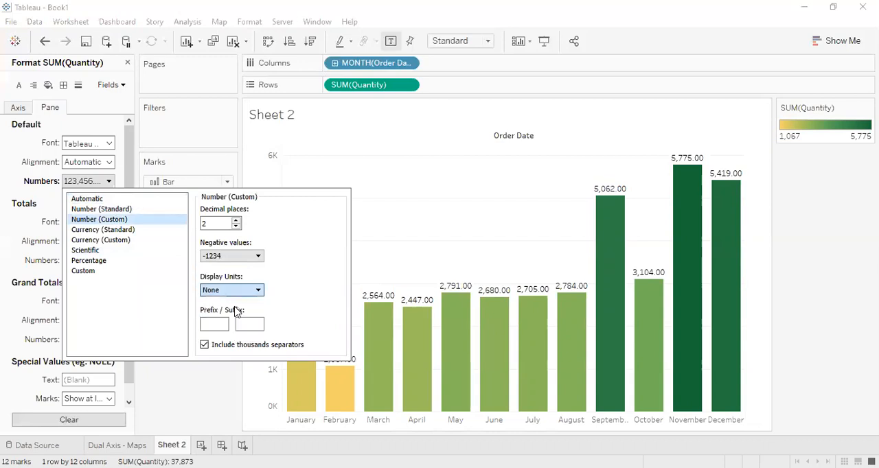
left_click(168, 62)
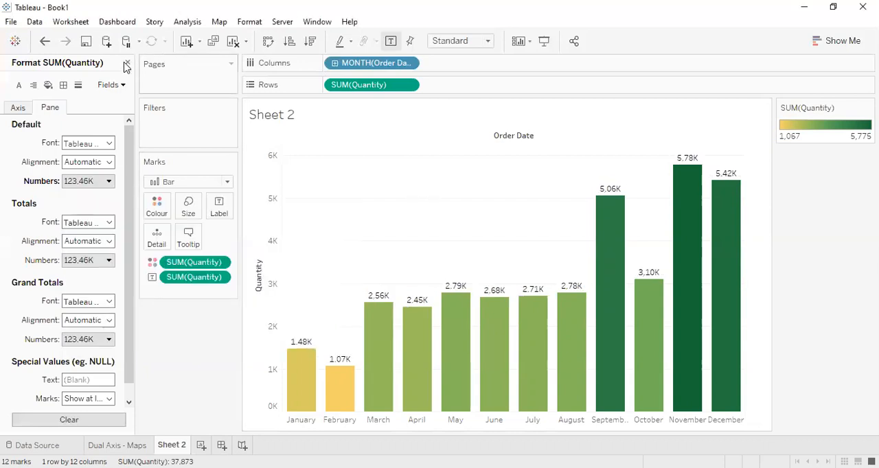
left_click(127, 62)
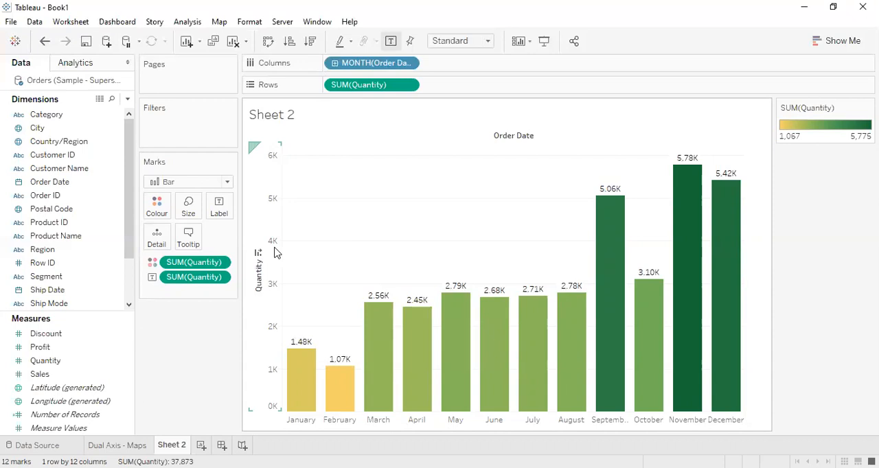
Step: Add Sales as a second row measure after Quantity, and colour and label the Sales marks by Sales
left_click(121, 349)
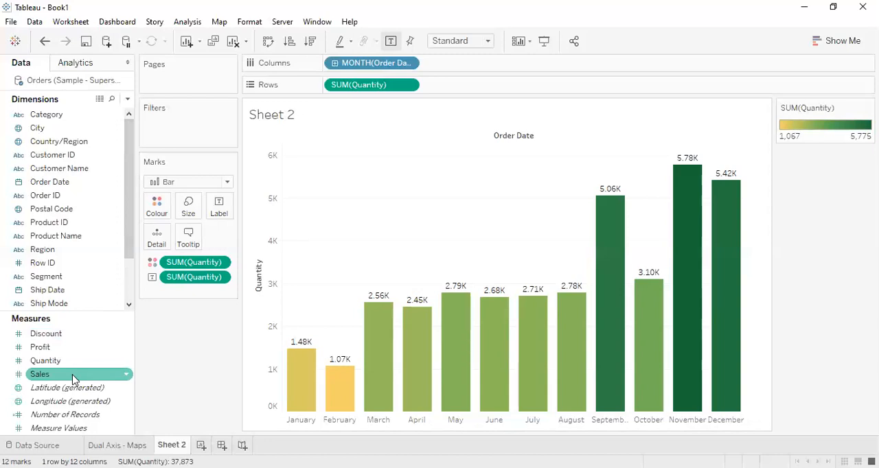
left_click_drag(72, 381, 473, 86)
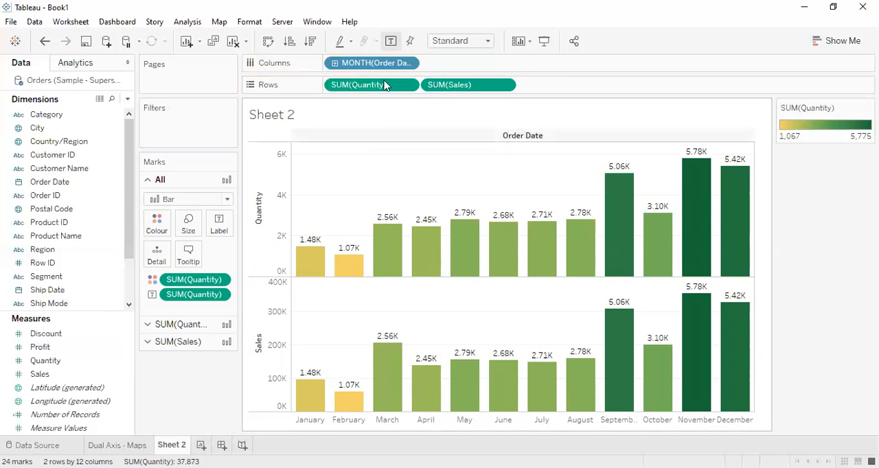
left_click(190, 325)
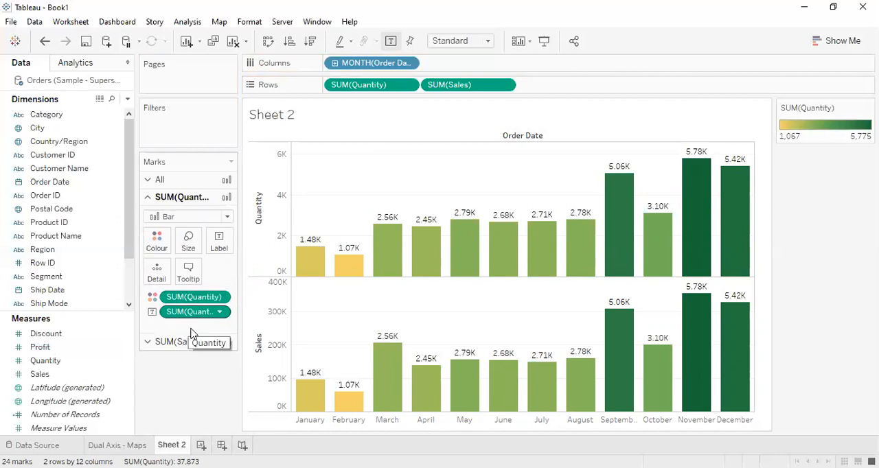
left_click(185, 342)
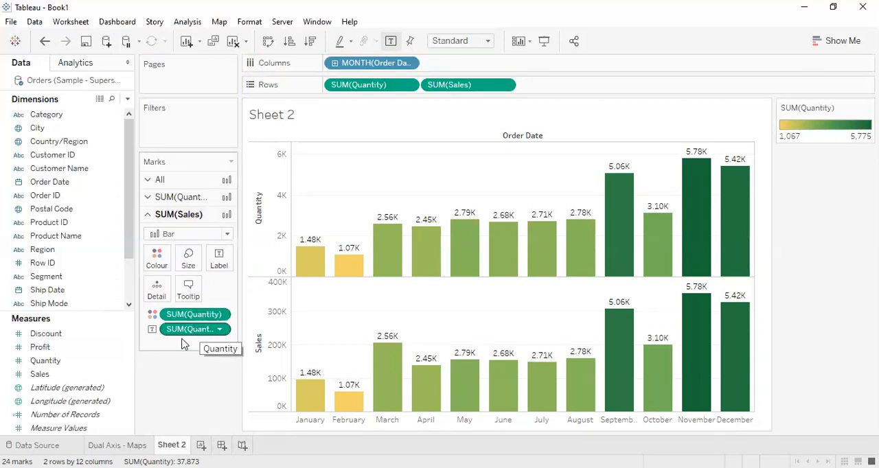
left_click_drag(122, 372, 184, 314)
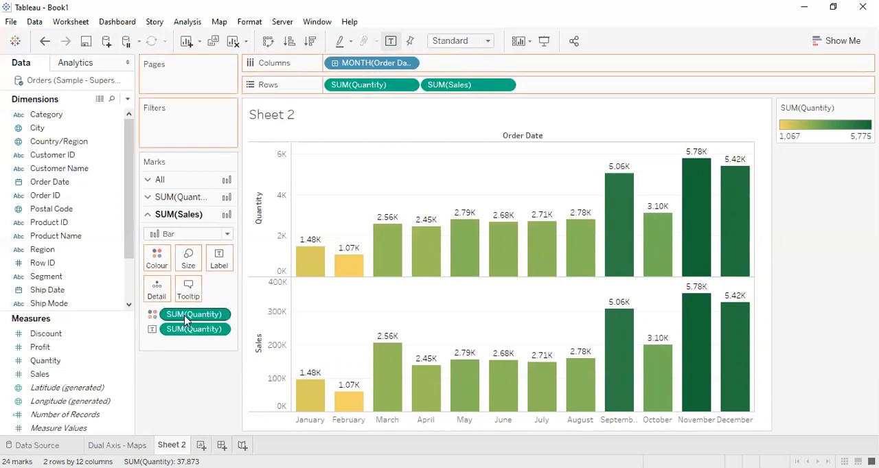
left_click_drag(86, 374, 189, 331)
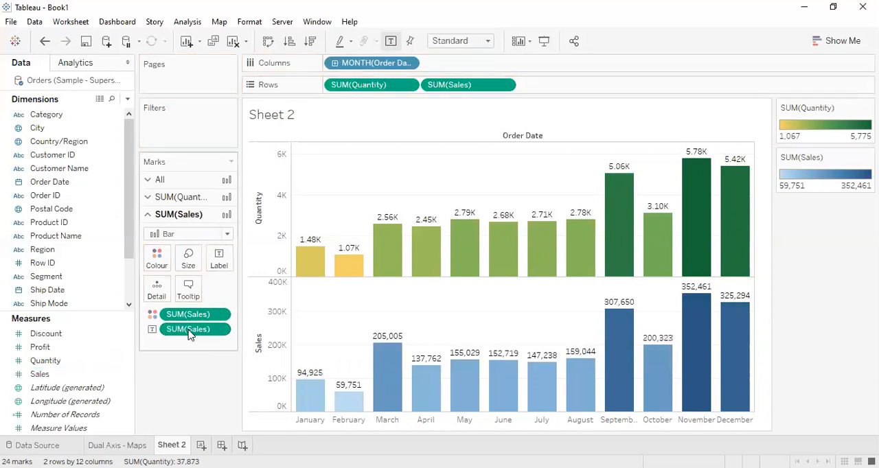
Step: Change the mark type of the monthly Sales chart to Line
left_click(157, 258)
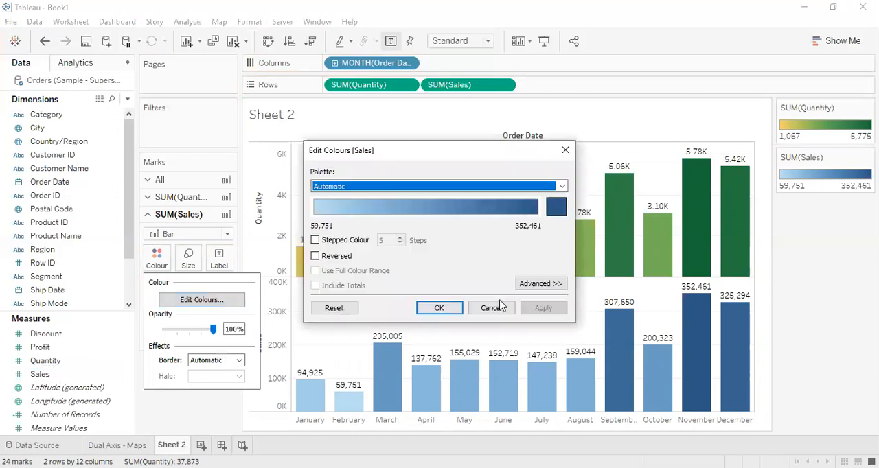
left_click(491, 308)
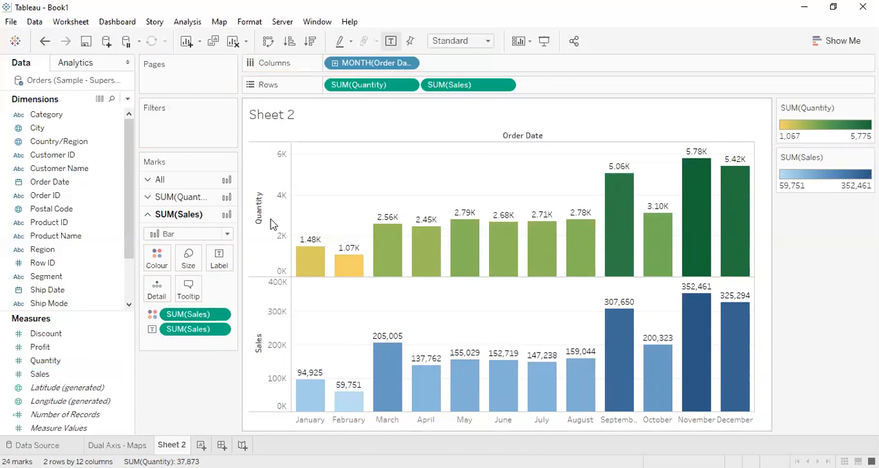
left_click(225, 234)
left_click(207, 266)
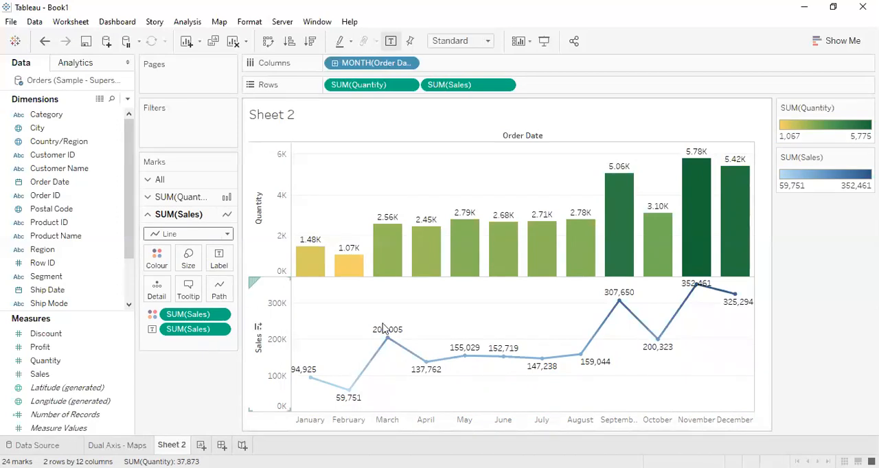
Step: Format the Sales labels as custom numbers with two decimal places and display units of thousands (K)
mouse_move(392, 336)
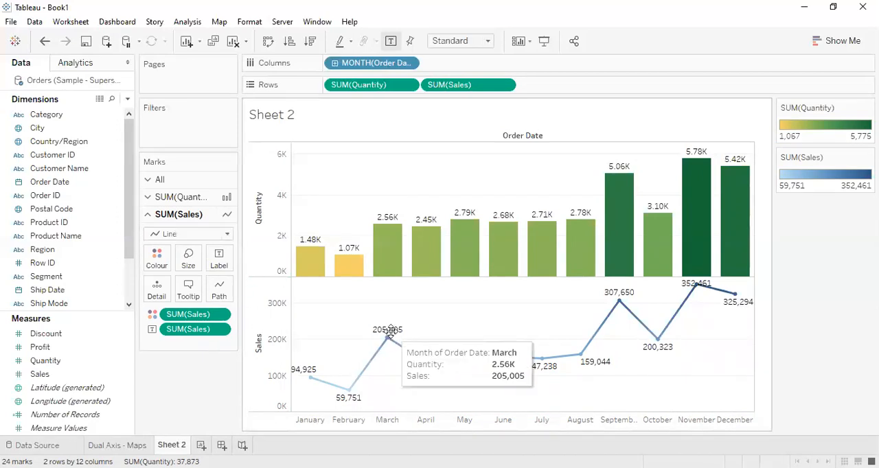
right_click(388, 332)
left_click(450, 173)
left_click(121, 86)
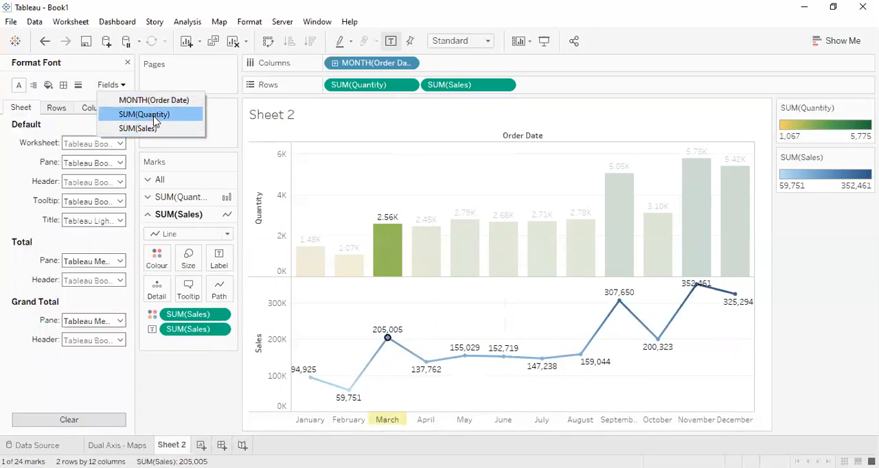
left_click(156, 129)
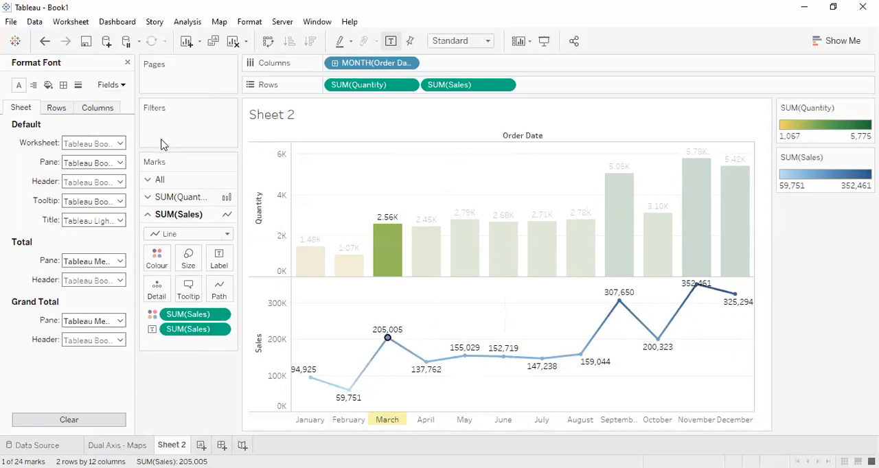
left_click(85, 183)
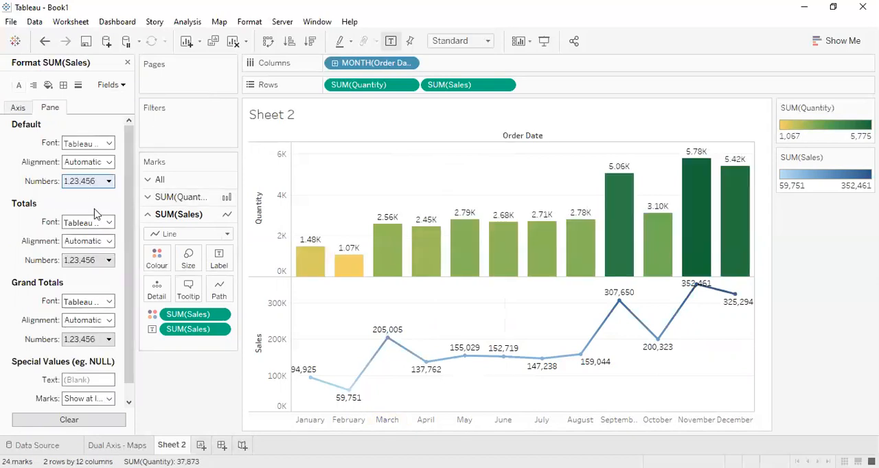
left_click(227, 292)
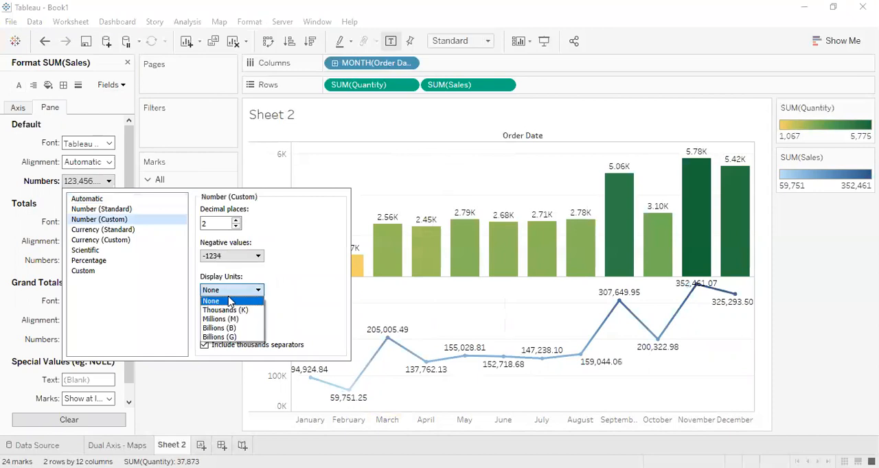
left_click(231, 307)
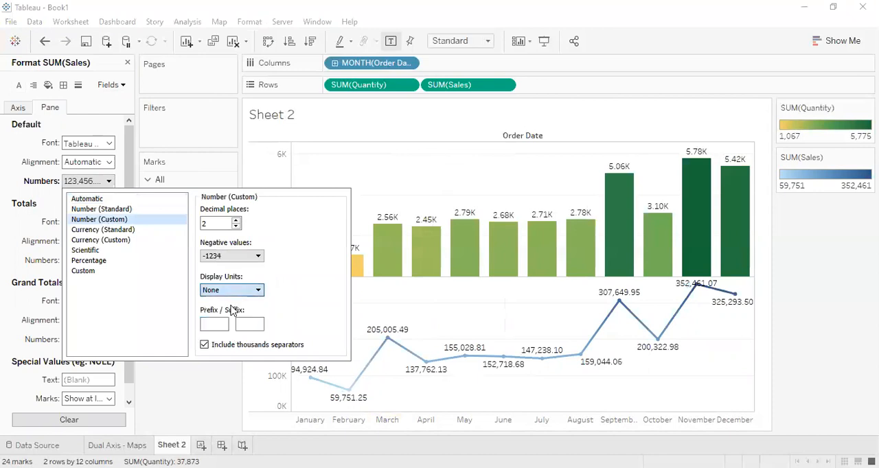
left_click(401, 321)
left_click(127, 62)
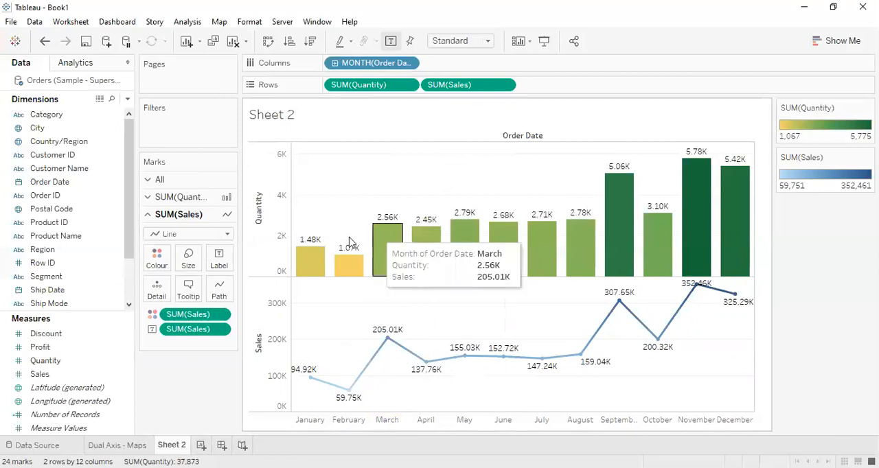
Step: Apply the Grey colour palette to the monthly Sales line
mouse_move(426, 248)
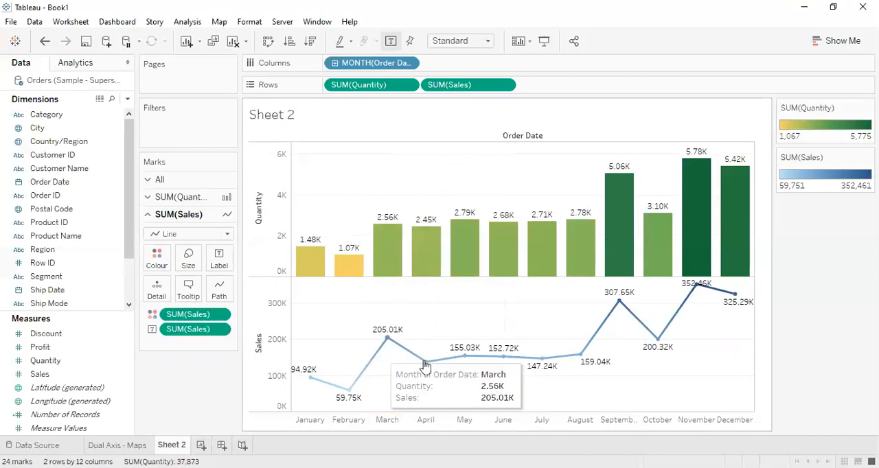
mouse_move(477, 266)
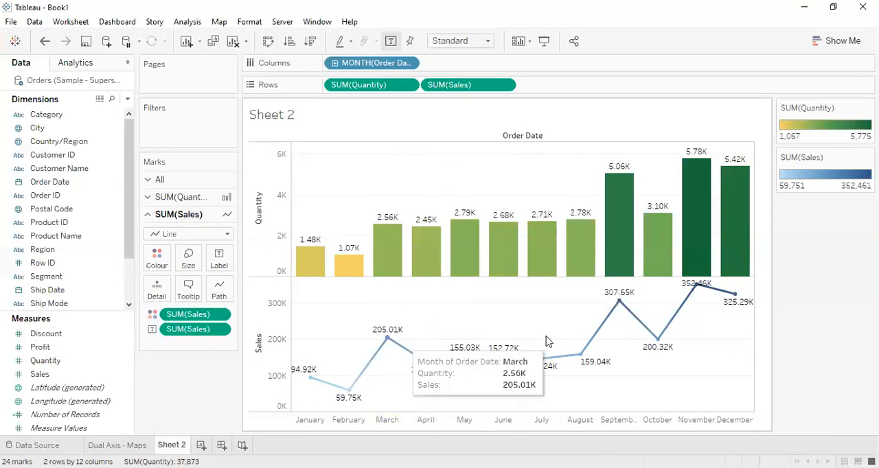
mouse_move(568, 386)
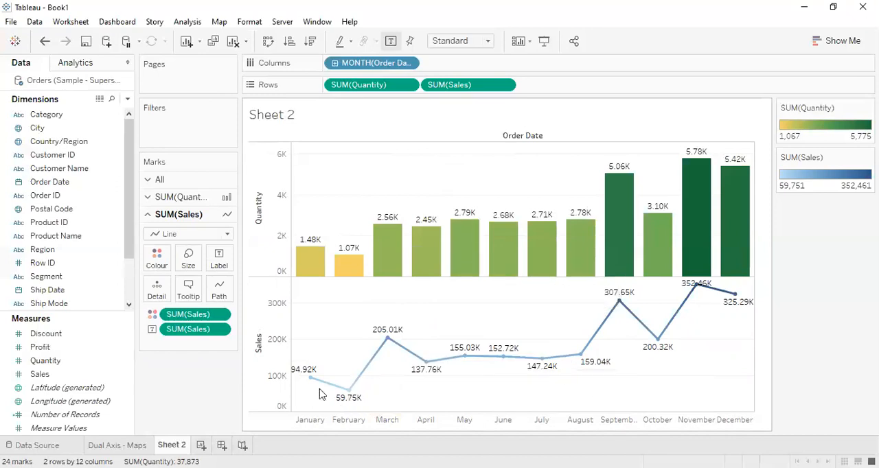
mouse_move(361, 370)
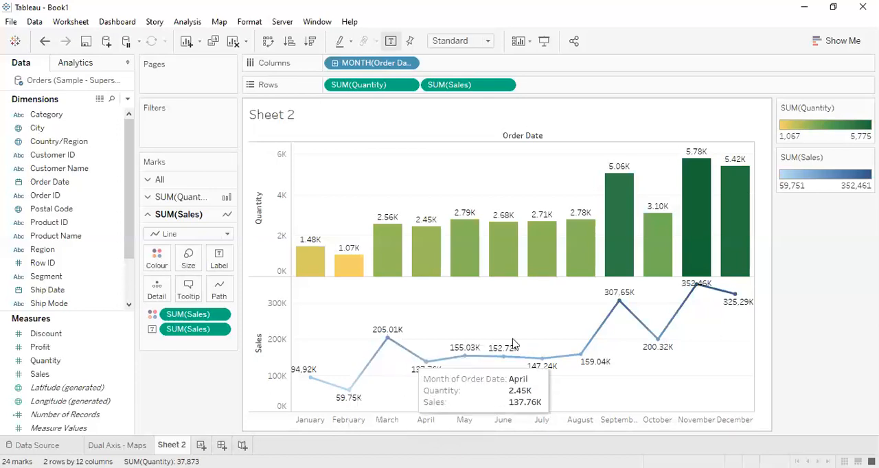
mouse_move(644, 397)
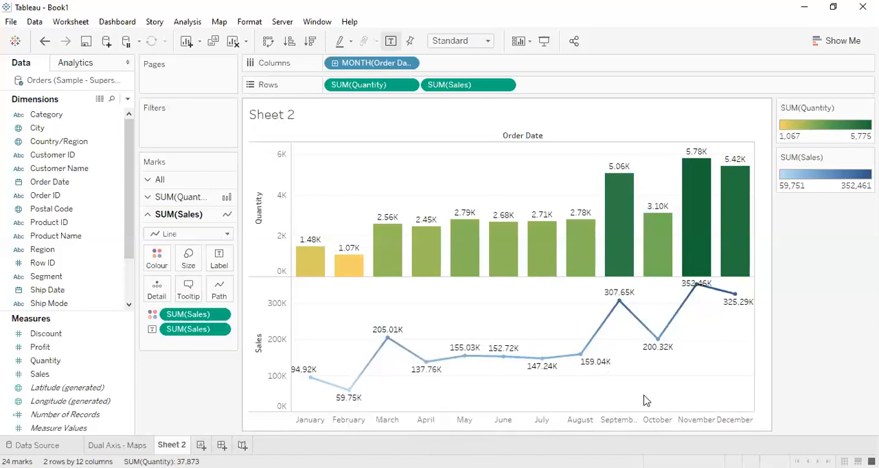
left_click(157, 265)
key("Return")
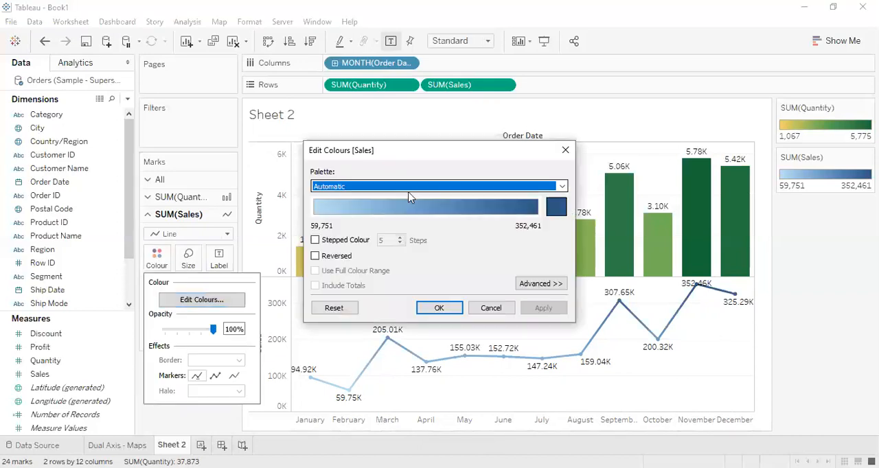
left_click(410, 188)
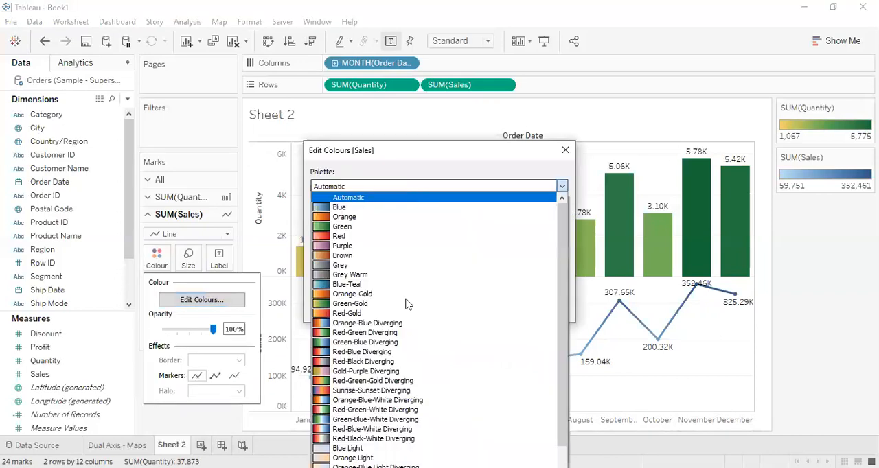
left_click(445, 268)
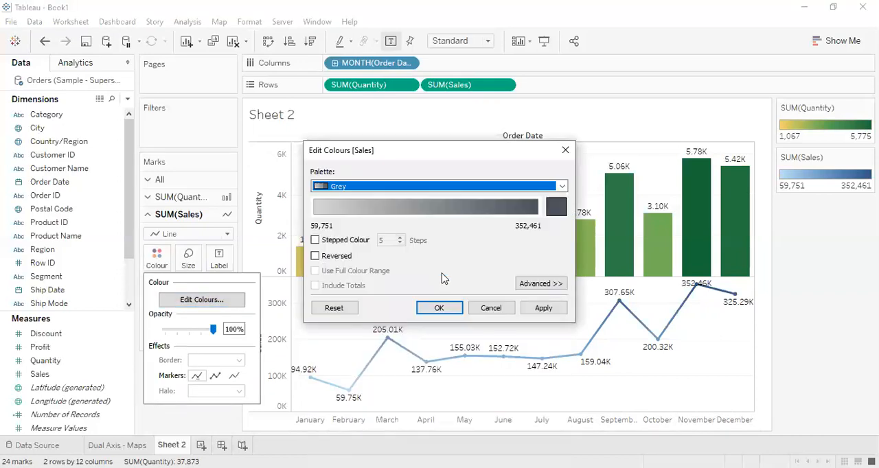
left_click(439, 308)
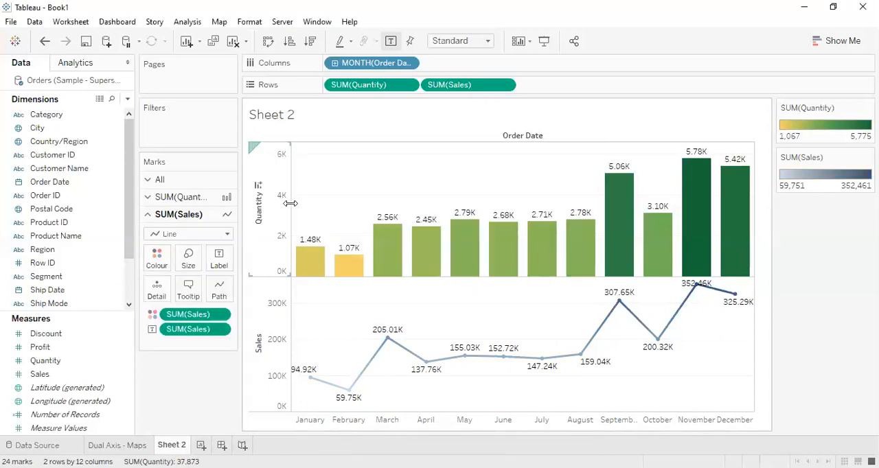
Step: Combine the Quantity bars and the Sales line into one dual-axis chart
mouse_move(378, 249)
left_click(504, 85)
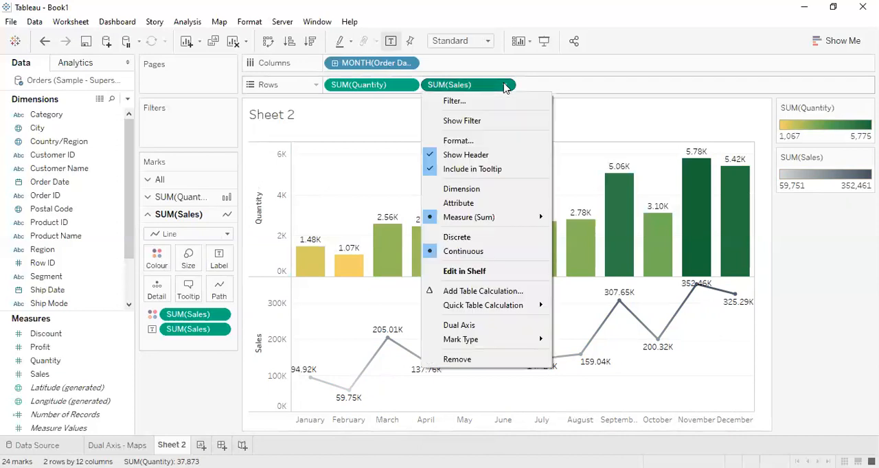
left_click(489, 331)
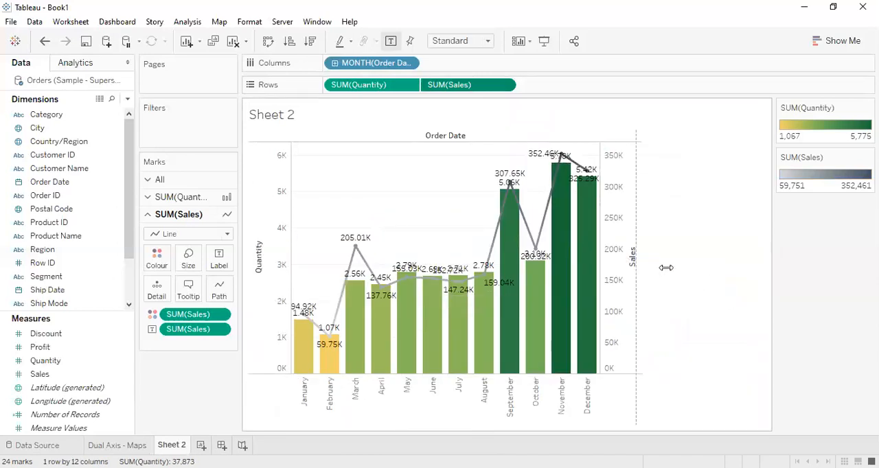
Step: Narrow the Quantity and Sales axis areas until their scales are hidden, and adjust the chart's width
left_click_drag(746, 261, 704, 255)
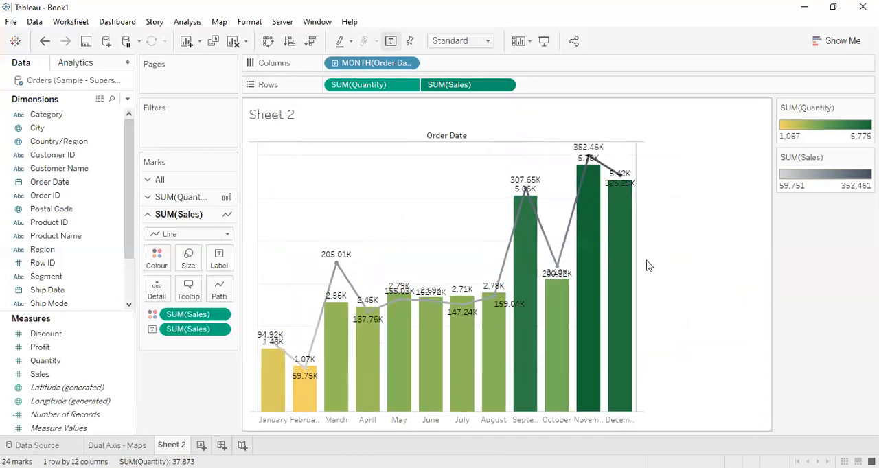
left_click_drag(635, 261, 655, 267)
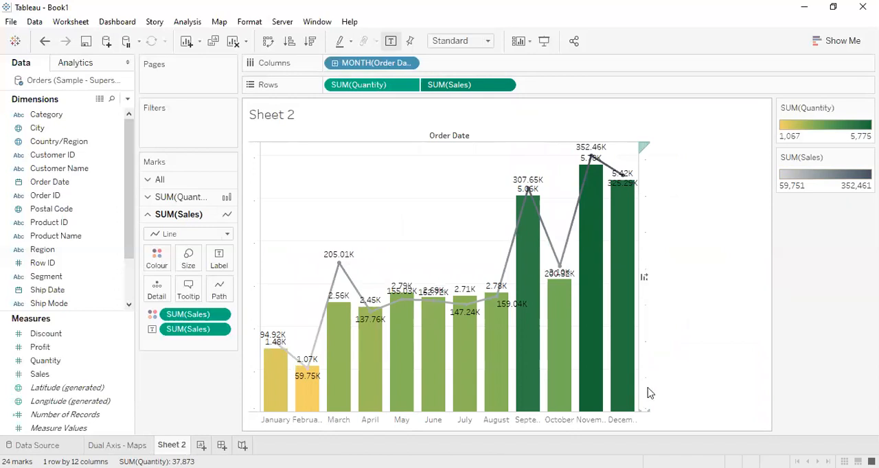
left_click_drag(637, 388, 721, 398)
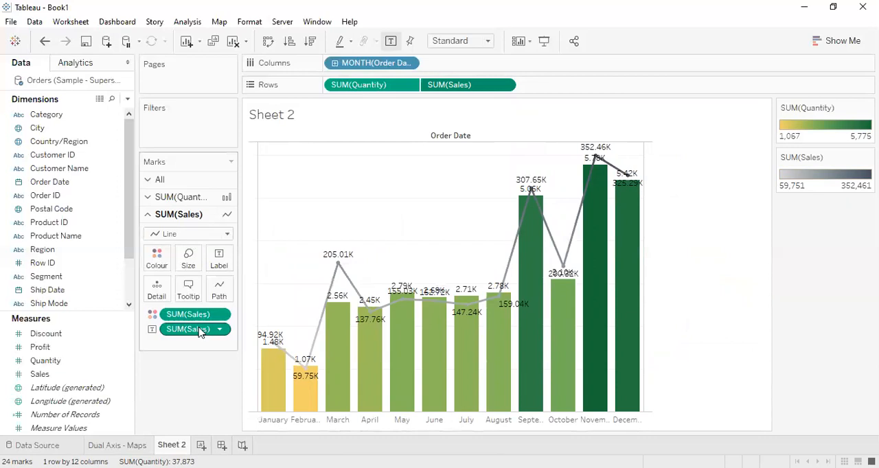
Step: Remove the Sales labels from the line and check the Quantity and Sales values in the January bar's tooltip
left_click_drag(197, 334, 196, 373)
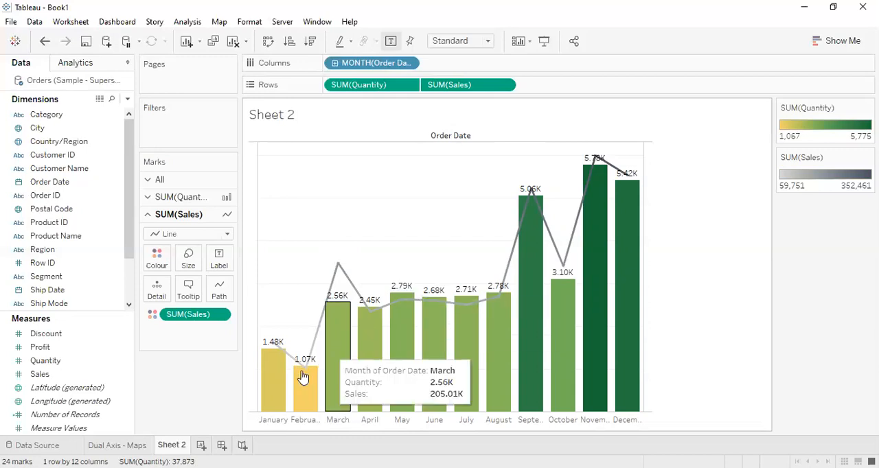
mouse_move(279, 374)
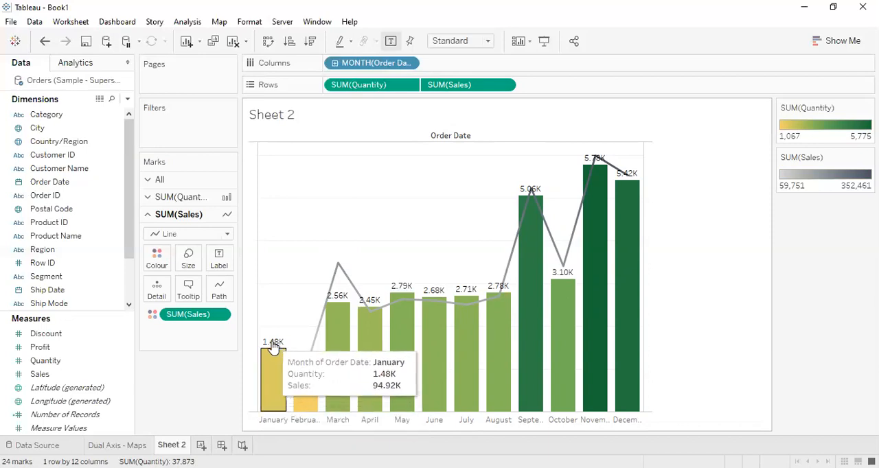
mouse_move(298, 393)
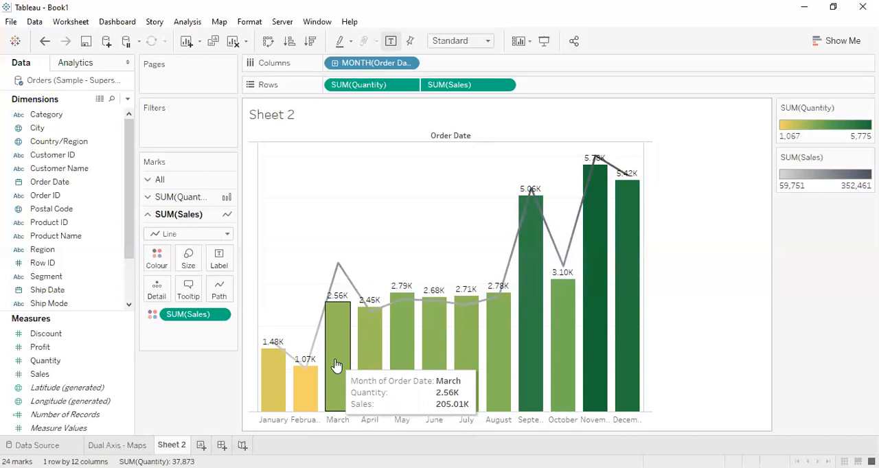
Step: Reduce the Sales line's thickness and narrow the Quantity bars to a medium width
left_click(188, 258)
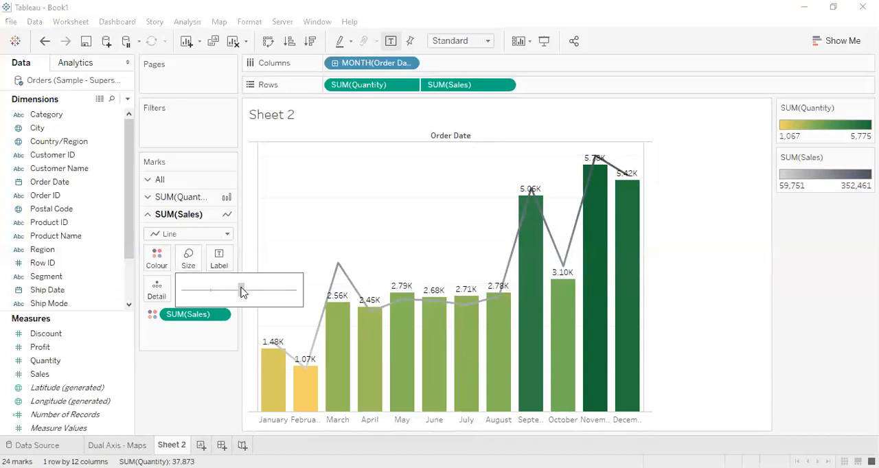
left_click_drag(240, 291, 201, 292)
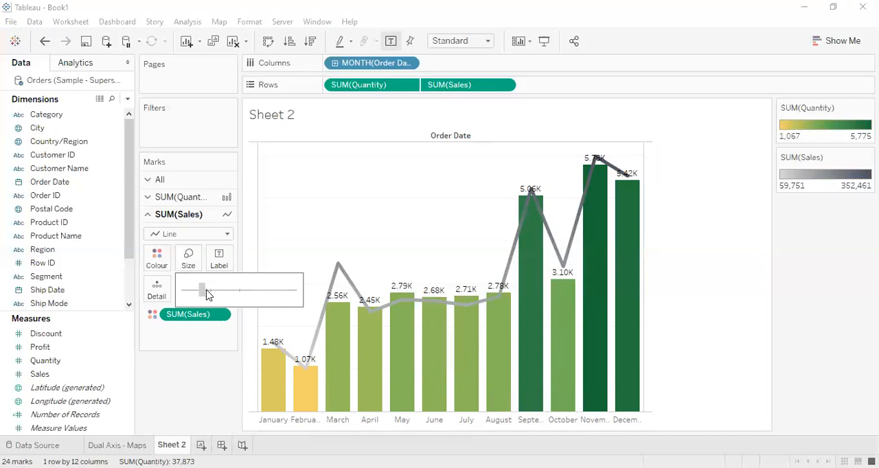
left_click(194, 199)
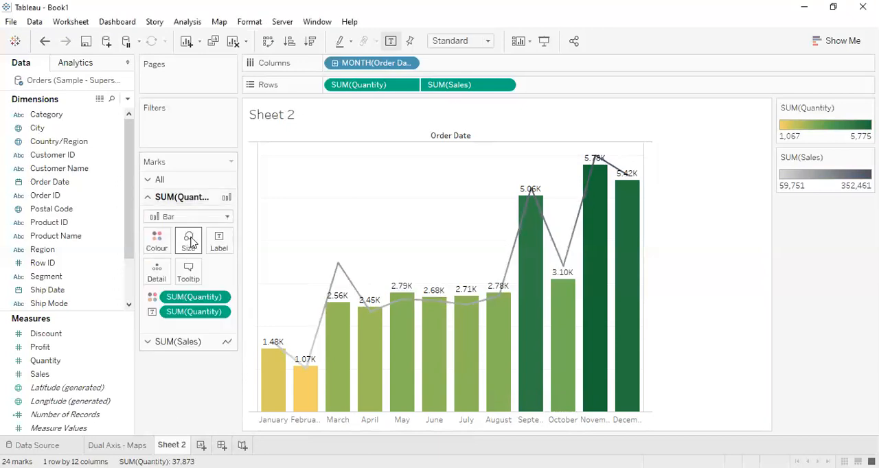
left_click(189, 240)
left_click_drag(267, 273, 220, 275)
left_click(252, 277)
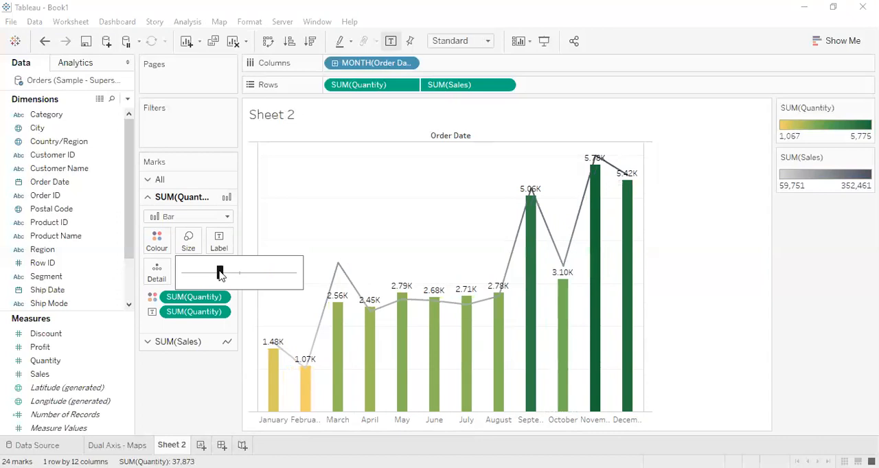
left_click(390, 214)
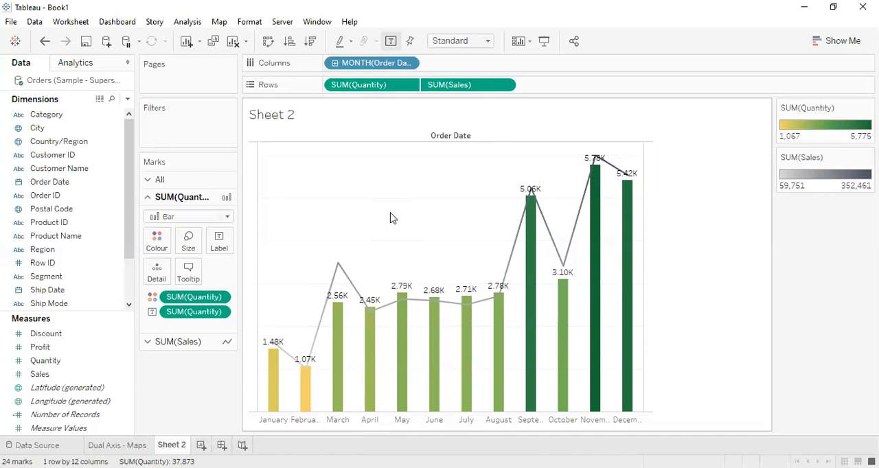
left_click(187, 251)
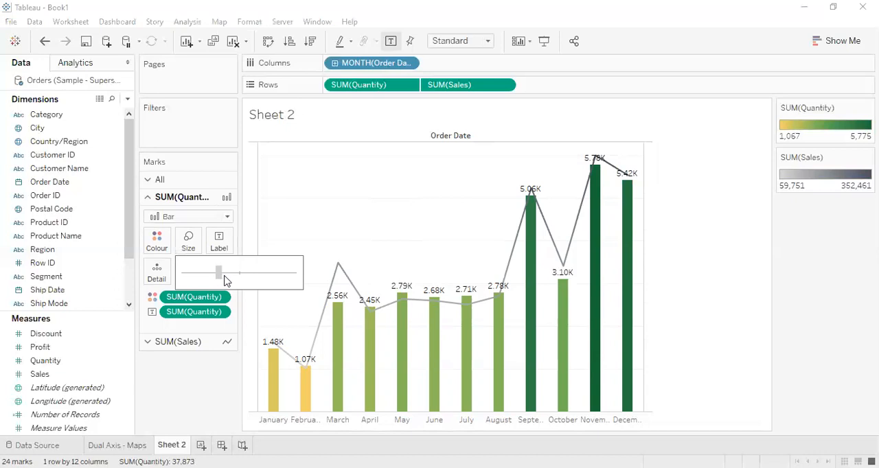
left_click_drag(237, 275, 241, 276)
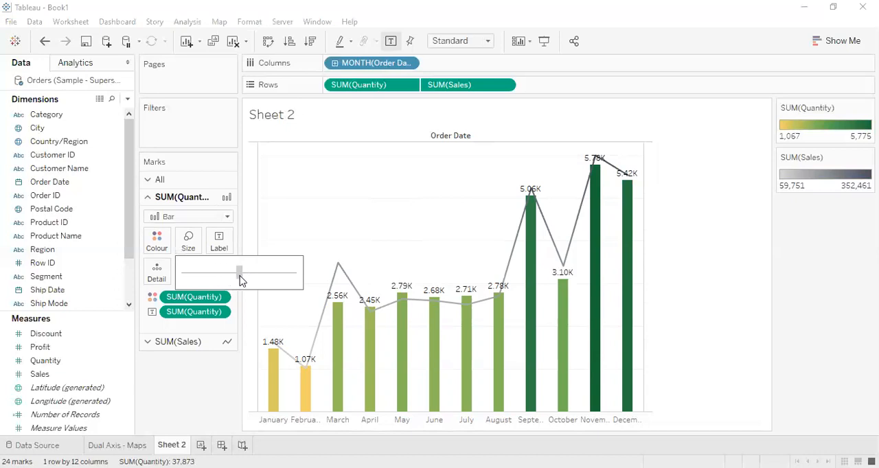
left_click(166, 389)
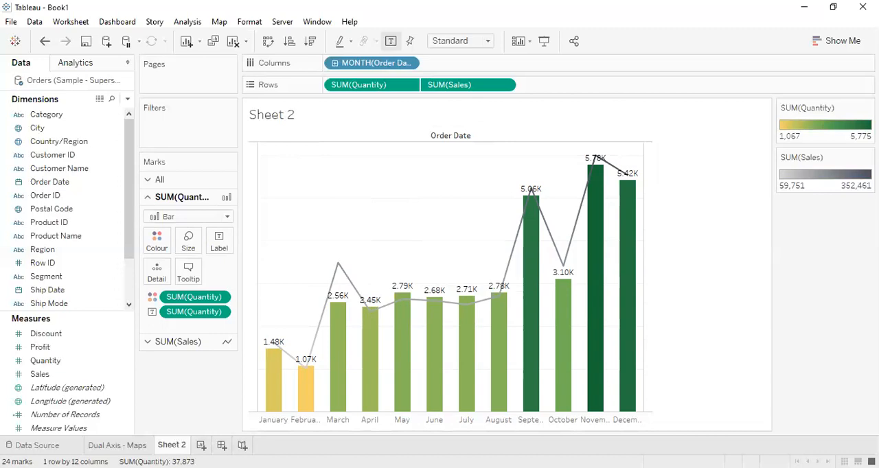
Step: Rename the Sheet 2 worksheet as "Dual Axis - Bar & Line", following the naming of the map sheet
left_click(118, 444)
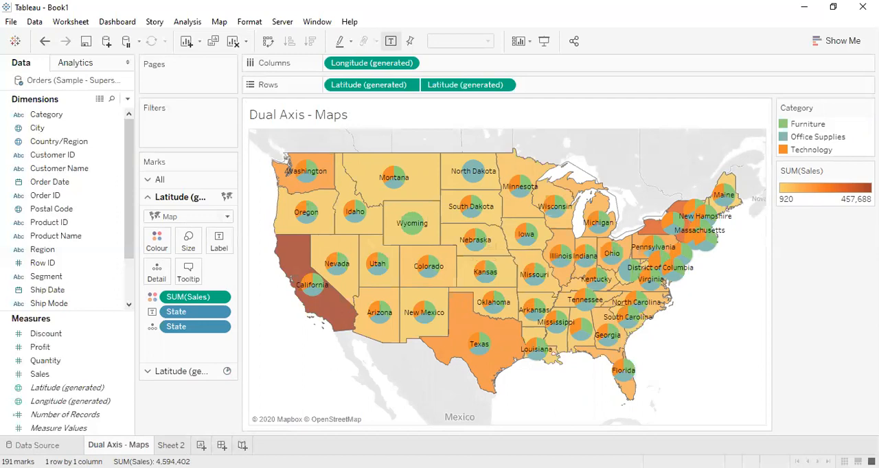
left_click(171, 445)
double_click(172, 444)
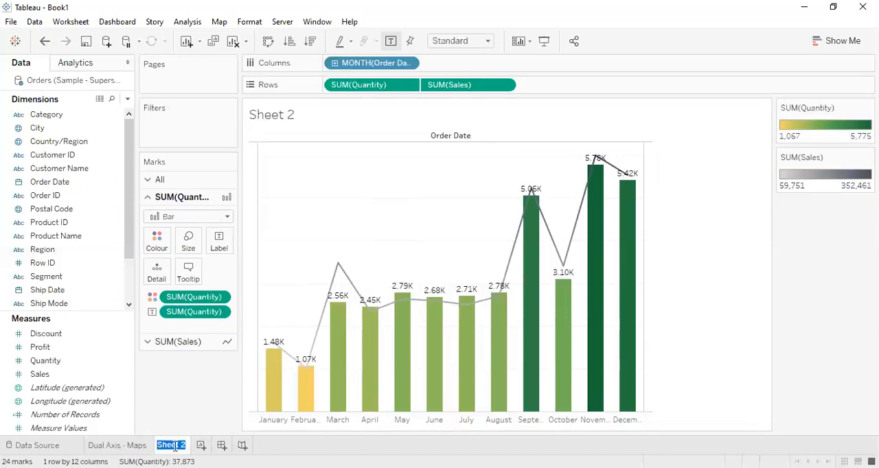
type("Dual Axis - Bar & Line")
key("Return")
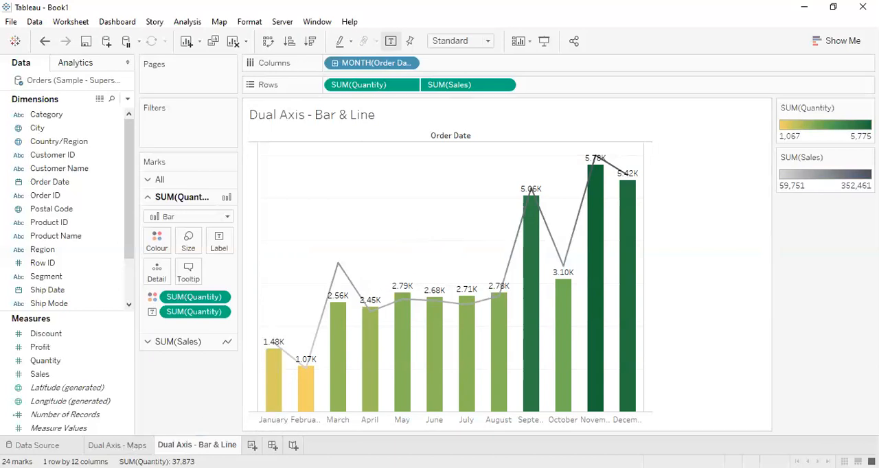
Step: Review the Dual Axis - Maps sheet and return to the Dual Axis - Bar & Line sheet
left_click(117, 446)
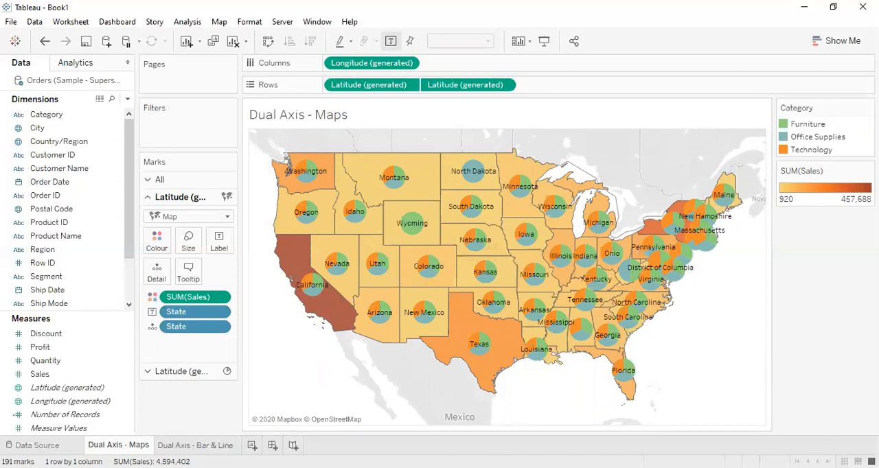
left_click(196, 446)
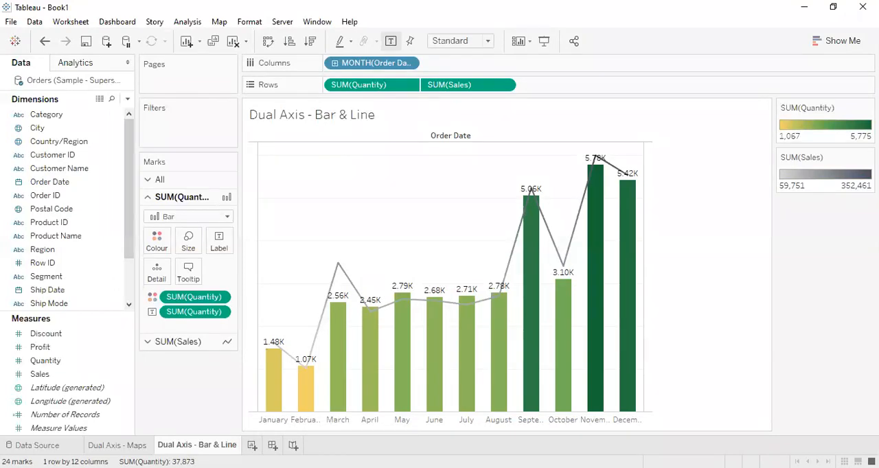
right_click(215, 447)
Step: Create a new worksheet with Order Date on Columns, keeping only its month level
left_click(252, 446)
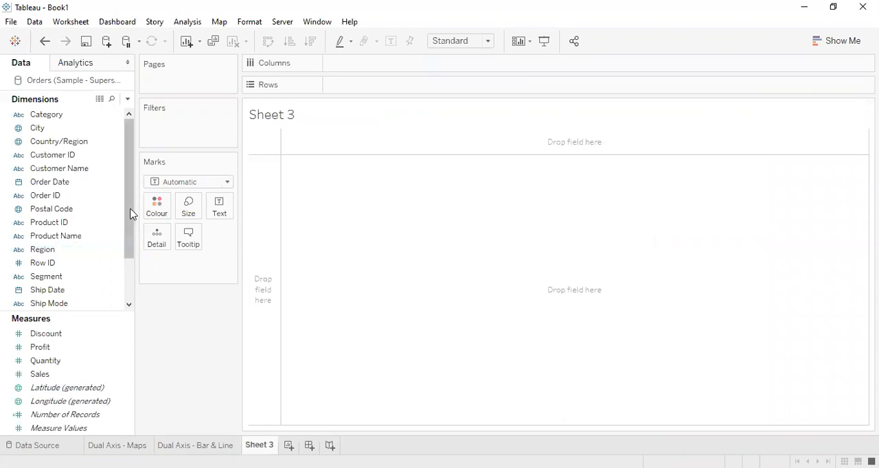
left_click_drag(73, 182, 324, 64)
left_click(335, 63)
left_click(432, 63)
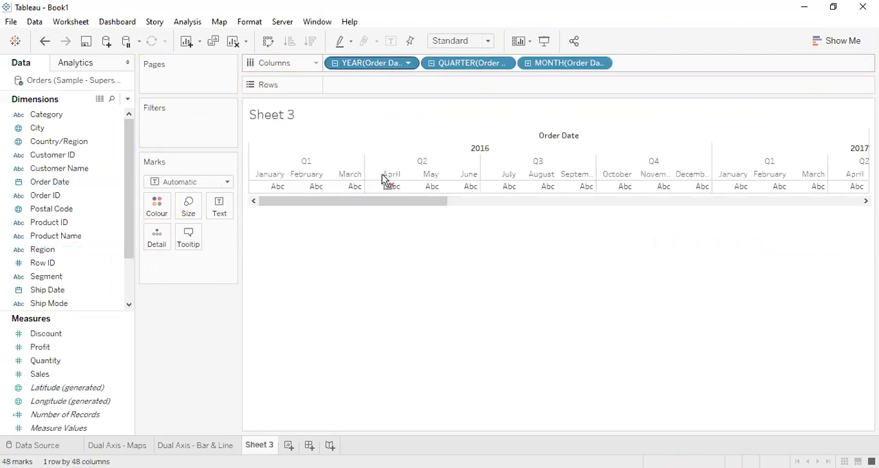
left_click_drag(376, 63, 382, 175)
left_click_drag(410, 63, 397, 282)
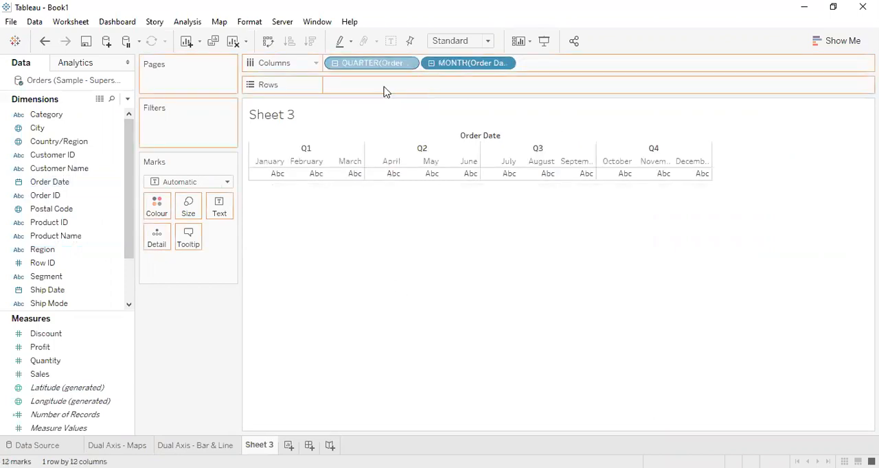
Step: Plot Quantity by month as bars on Sheet 3 and add Sales as a second row of bars
left_click(124, 348)
left_click_drag(90, 362, 412, 84)
left_click_drag(310, 189, 398, 86)
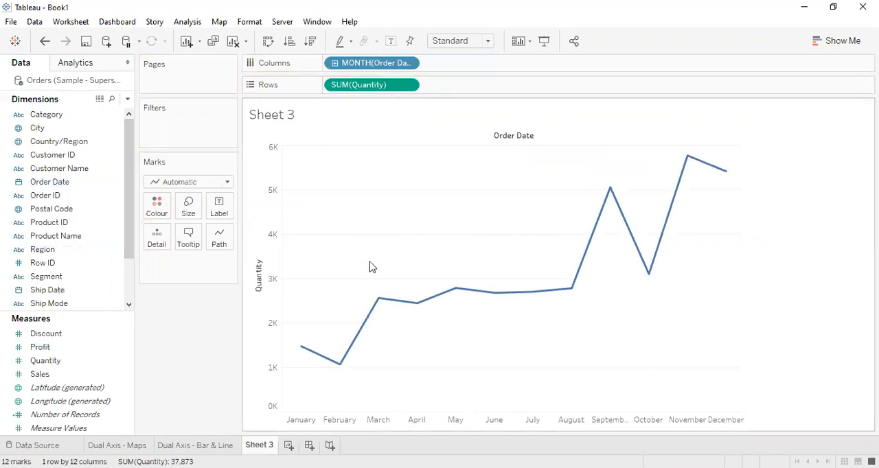
left_click(226, 183)
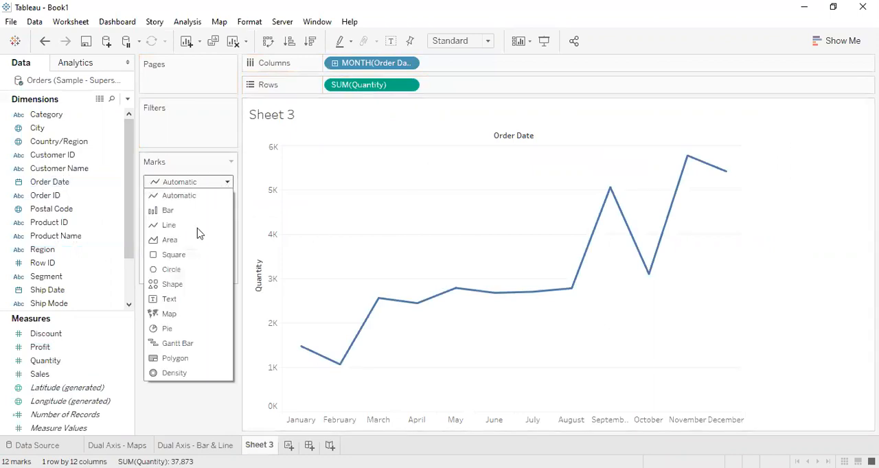
left_click(172, 211)
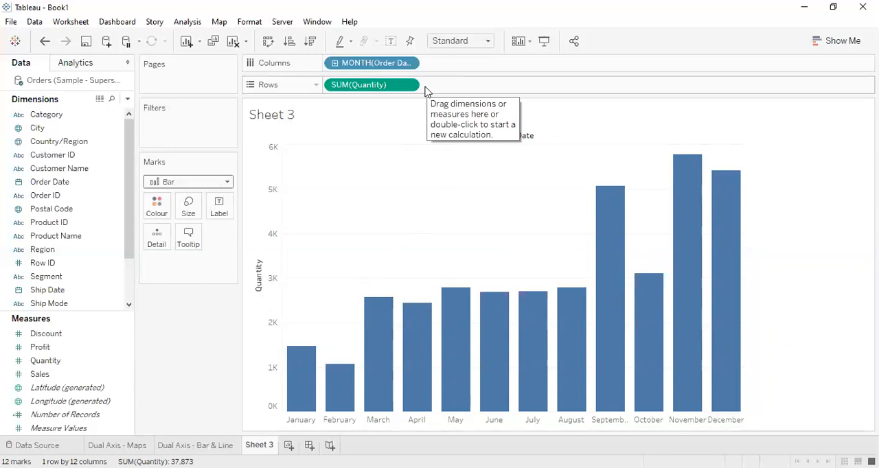
left_click_drag(83, 375, 514, 92)
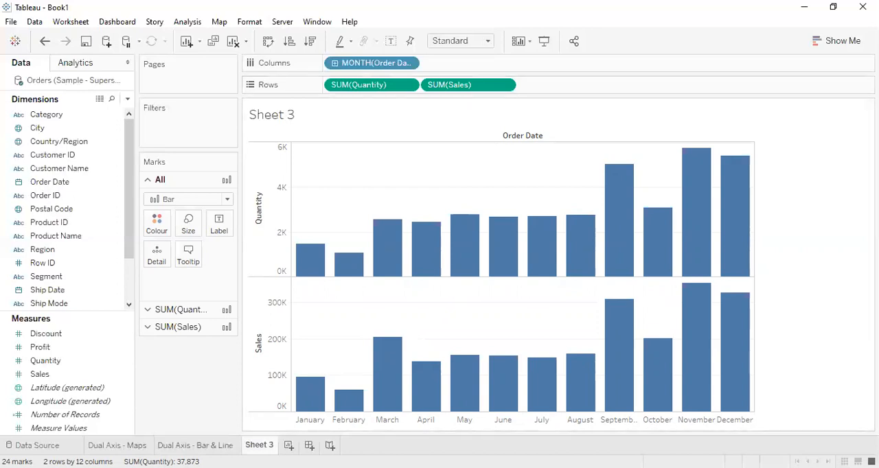
Step: Widen the Quantity bars slightly on the Dual Axis - Bar & Line sheet
left_click(211, 445)
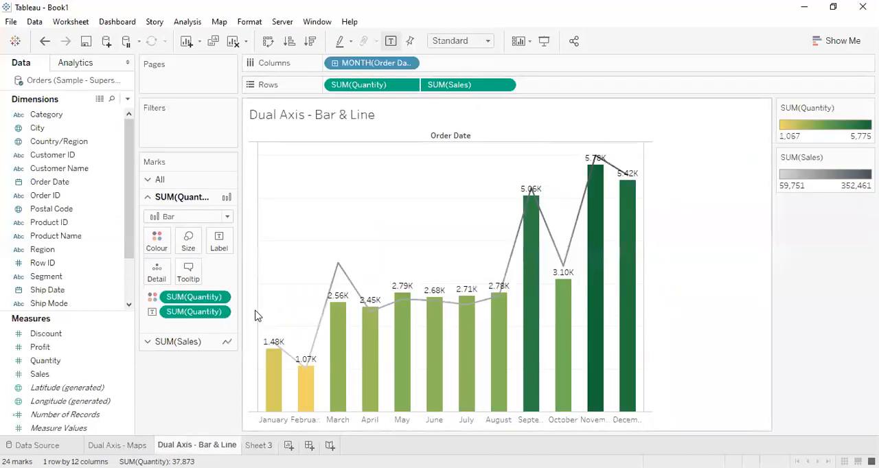
left_click(191, 249)
left_click_drag(238, 273, 255, 274)
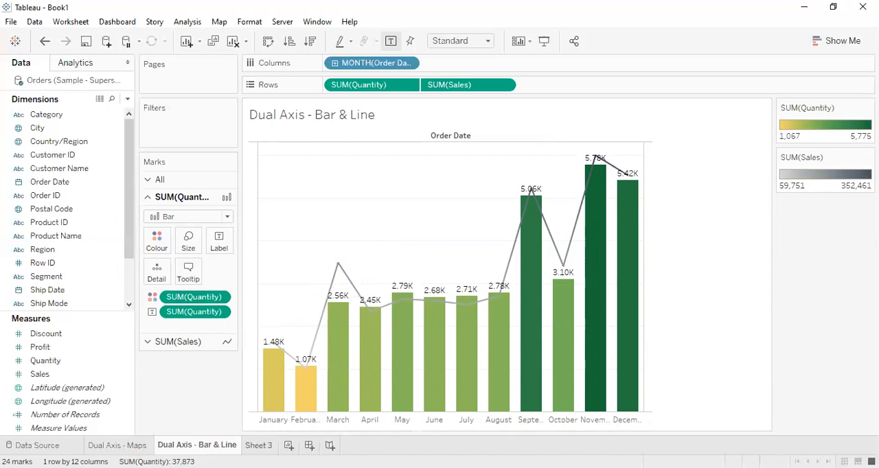
Step: Add a new blank worksheet after Sheet 3
left_click(288, 445)
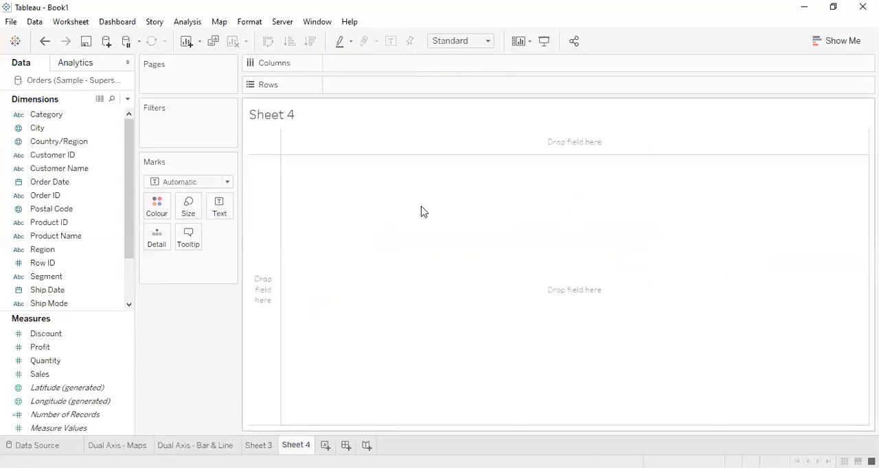